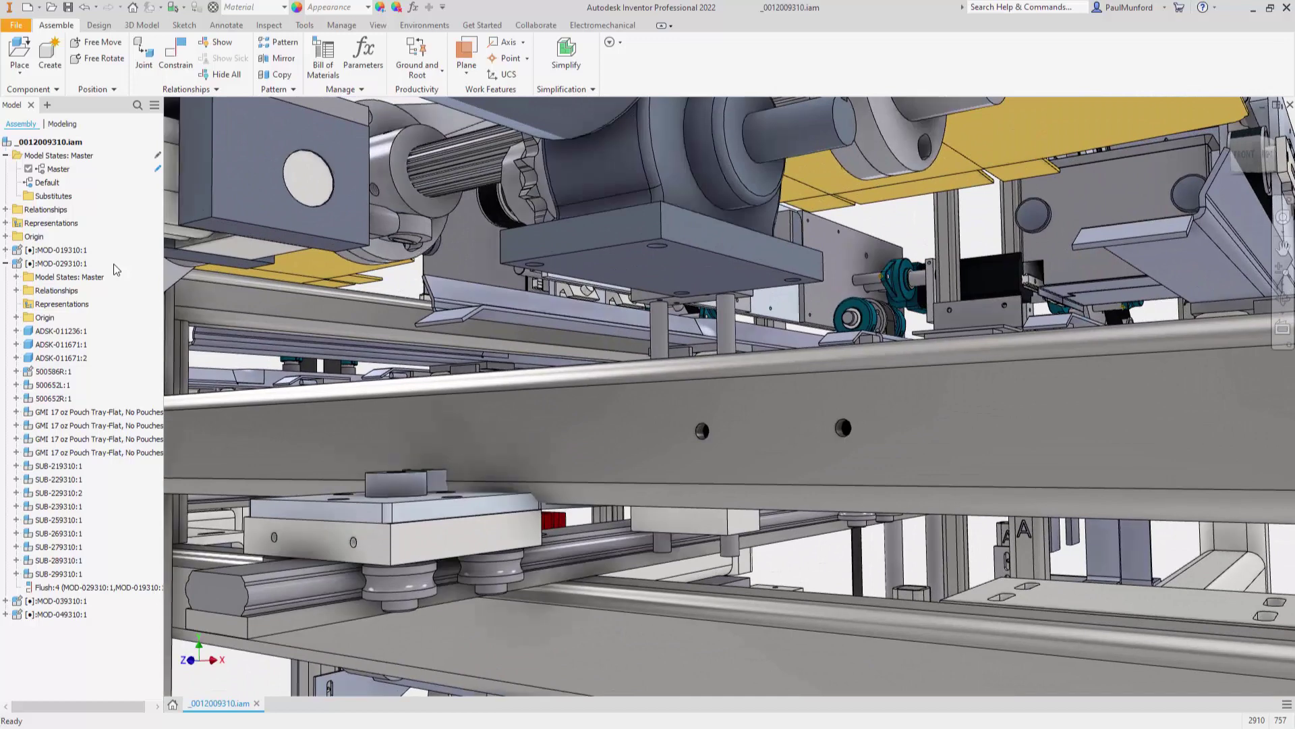
Activate the MOD-029310 sub-assembly from the browser for in-place editing
double_click(113, 264)
Create the in-place part ADSK-011669 BRACKET on a face of the motor block
click(58, 62)
text(ADSK-011669 BRACKET)
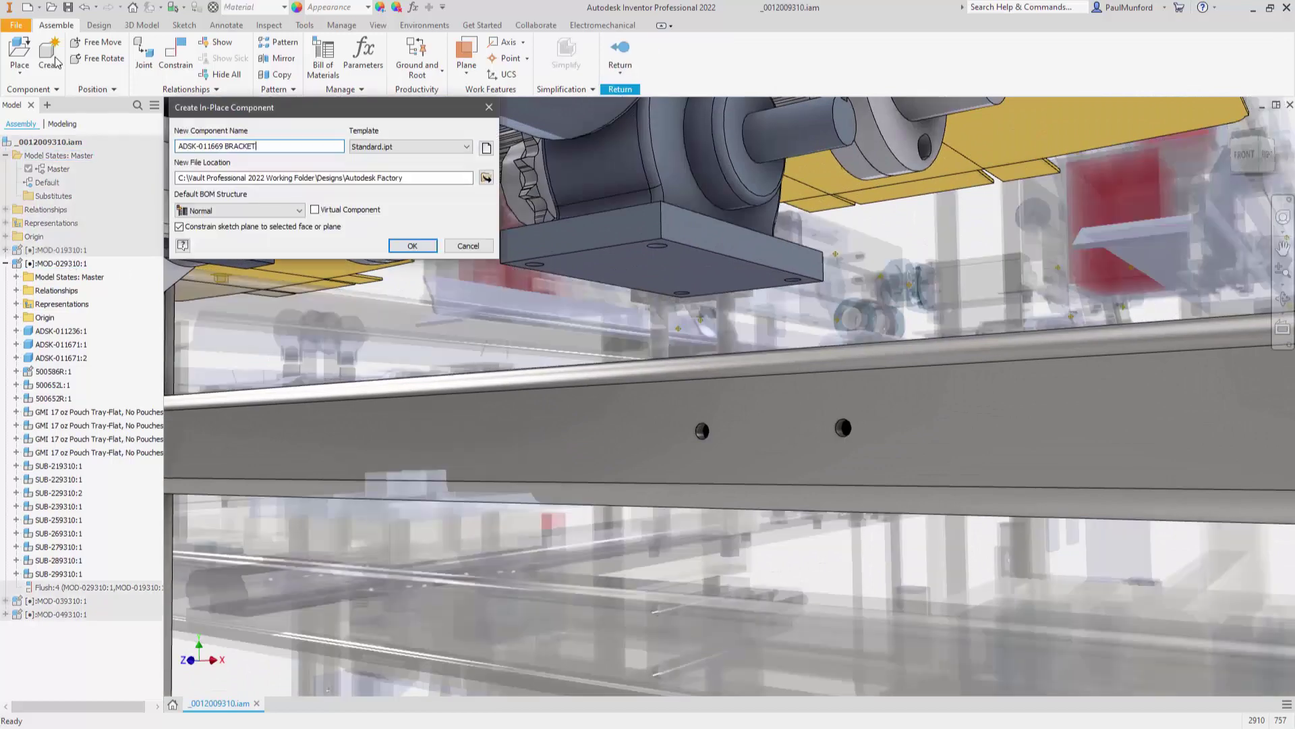
click(398, 247)
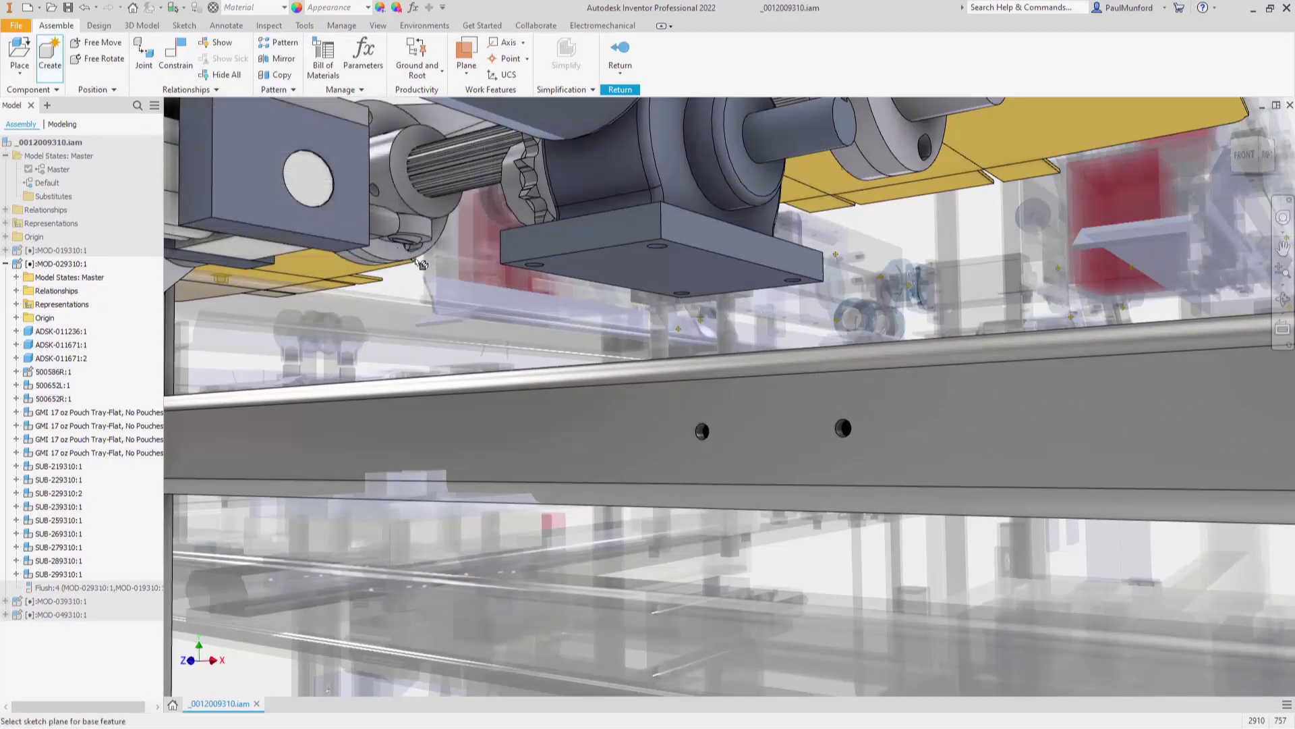
click(565, 268)
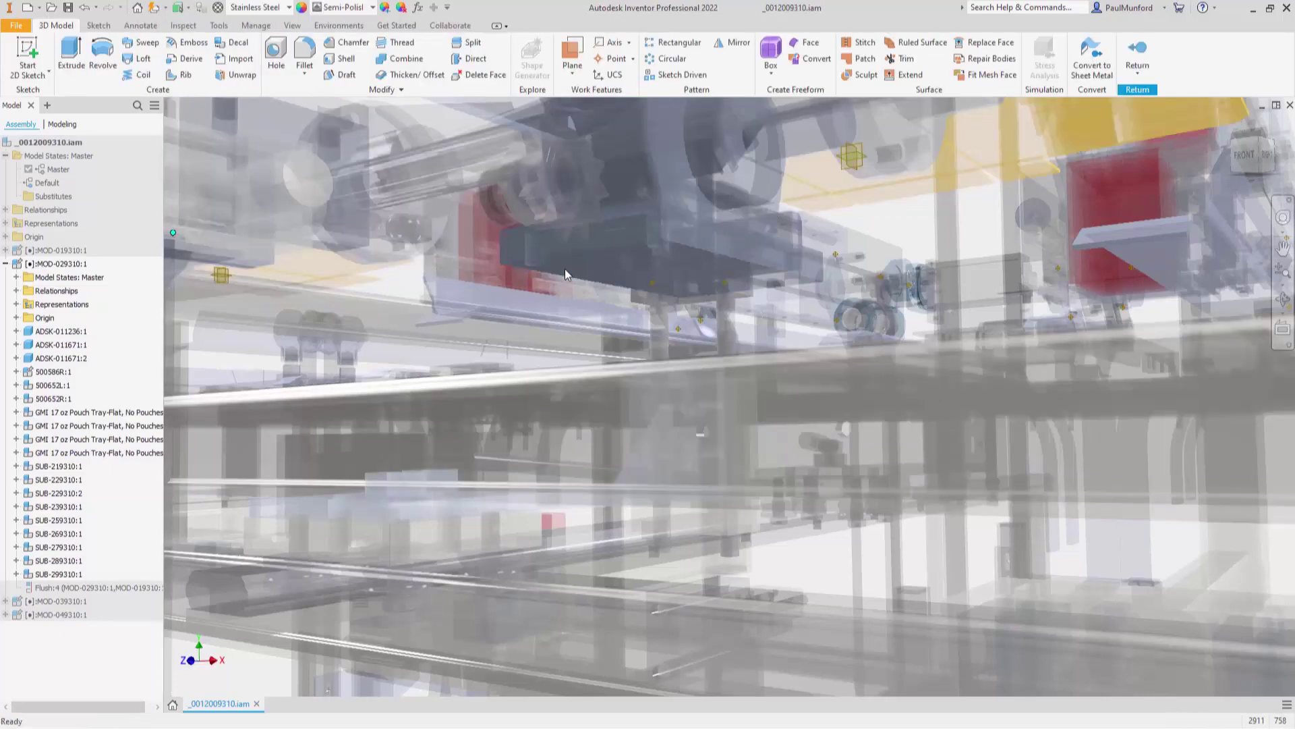
Hide all work features through View > Object Visibility
click(292, 25)
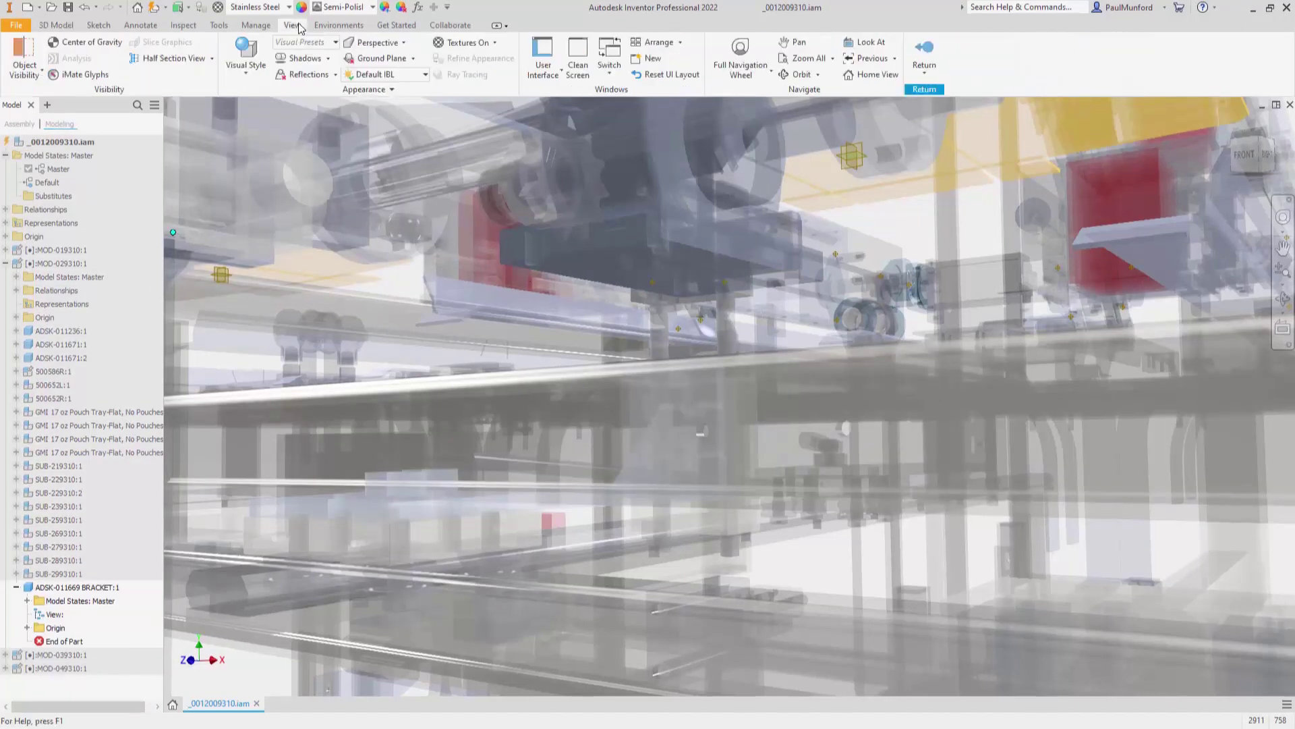
click(24, 68)
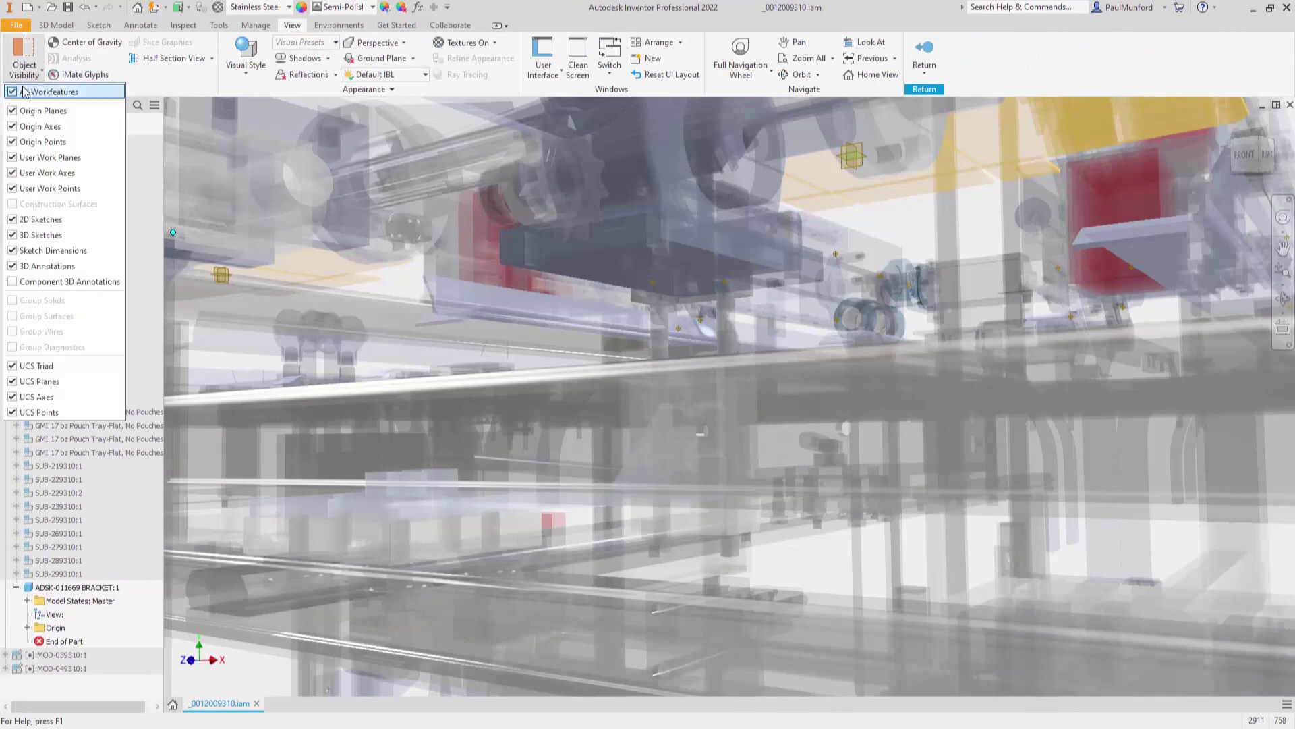
click(13, 92)
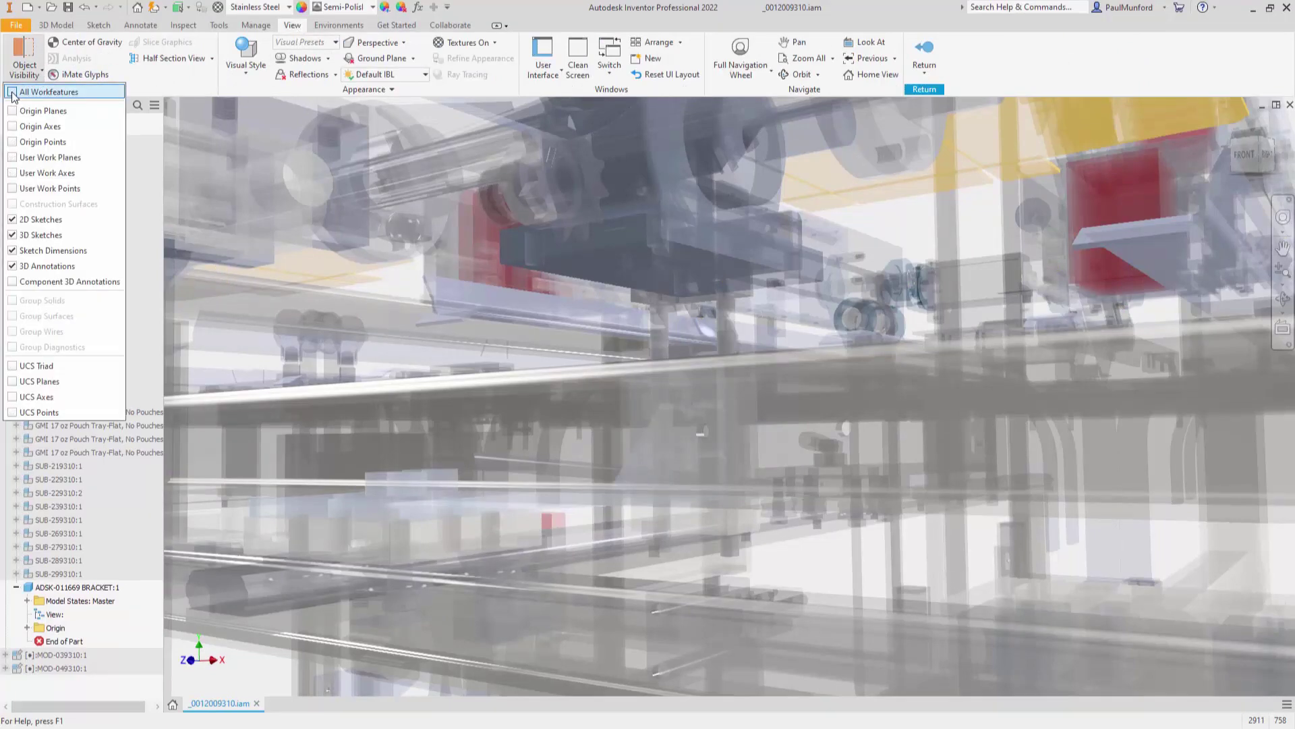
click(58, 26)
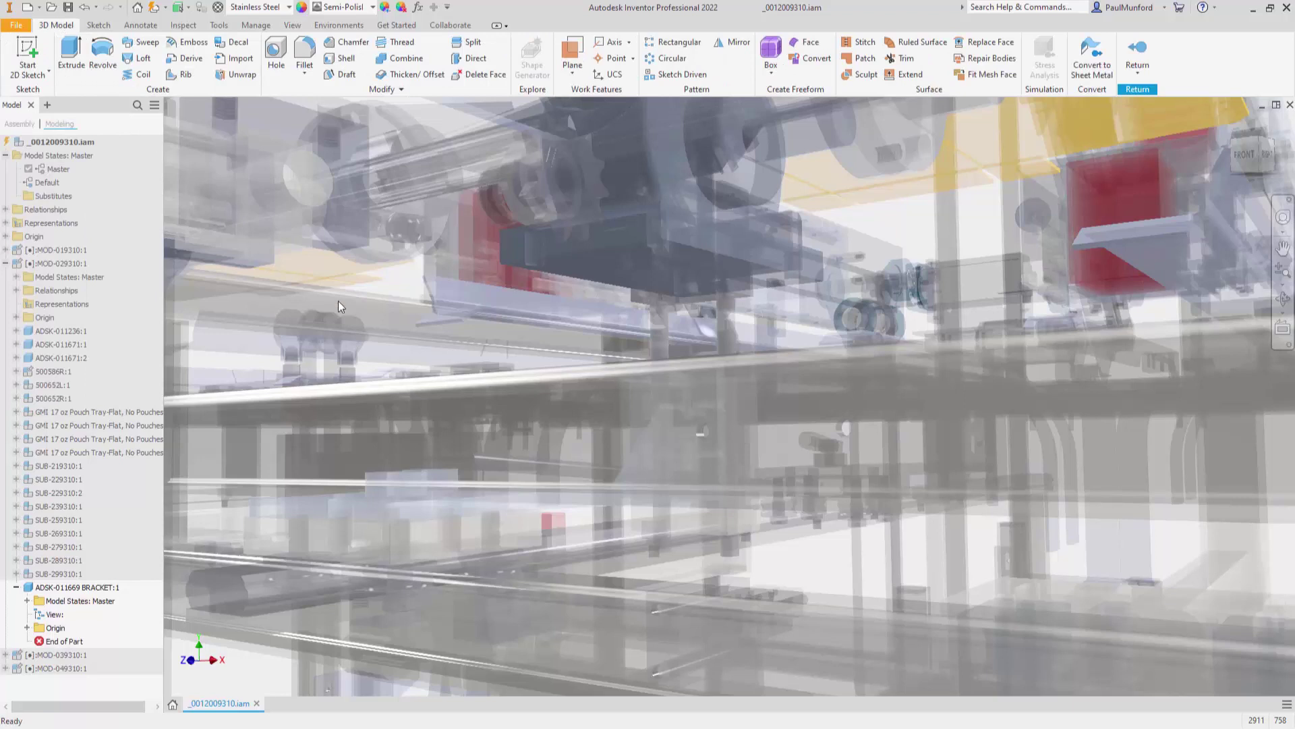
Create a work plane on the motor block edge
right_click(646, 318)
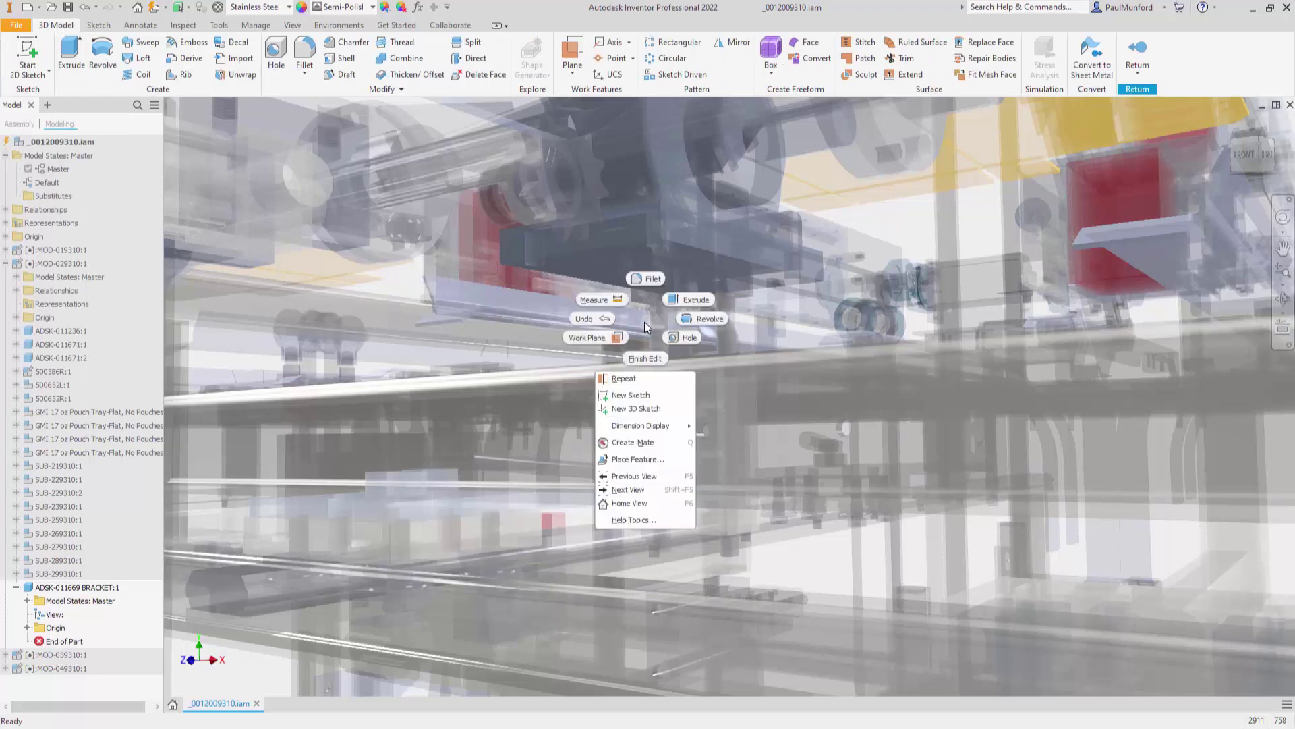
click(588, 337)
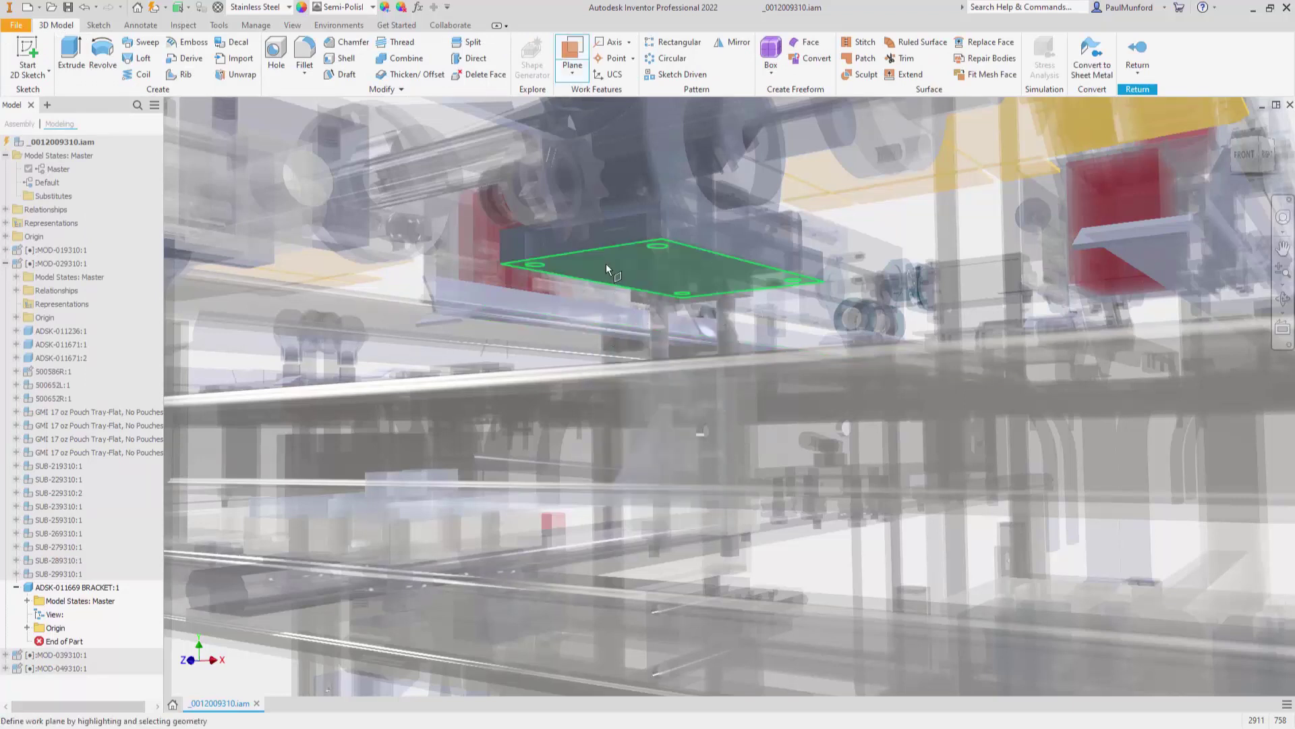
click(606, 245)
click(583, 253)
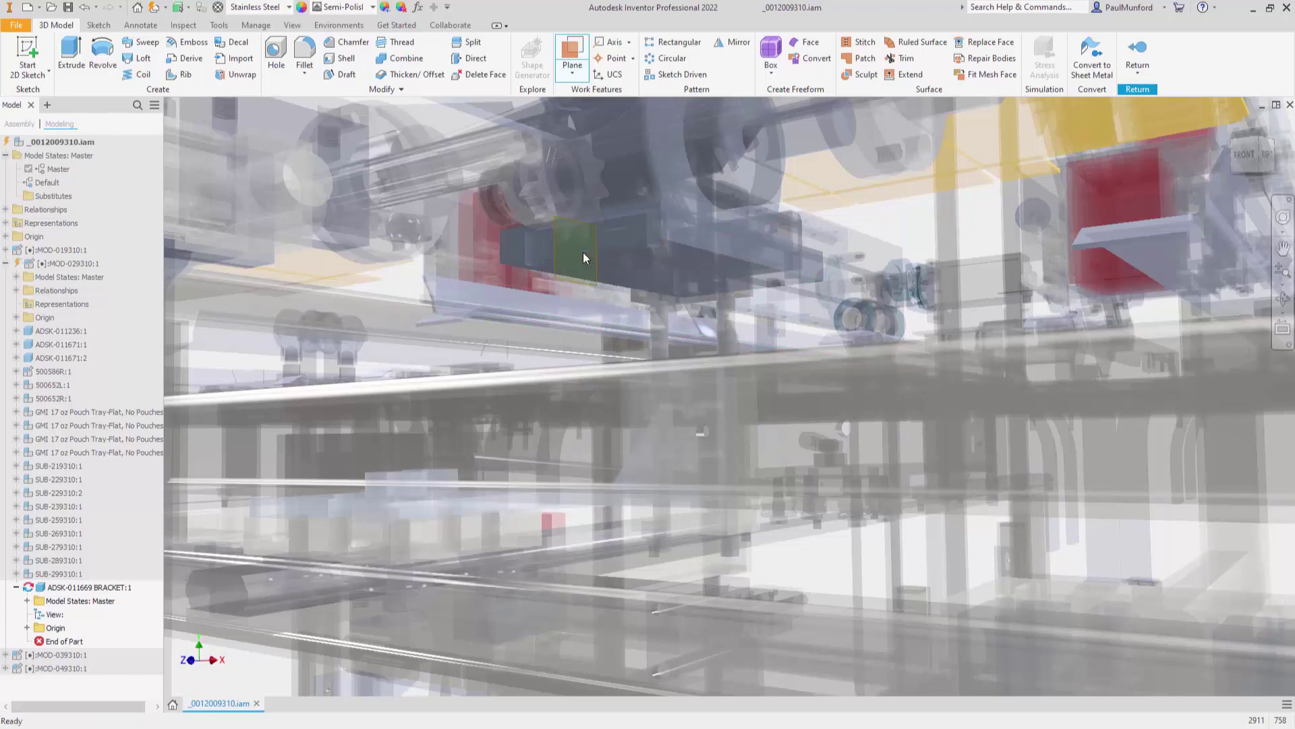
Sketch and extrude the slotted bracket profile, then finish editing the bracket
key(s)
right_click(776, 336)
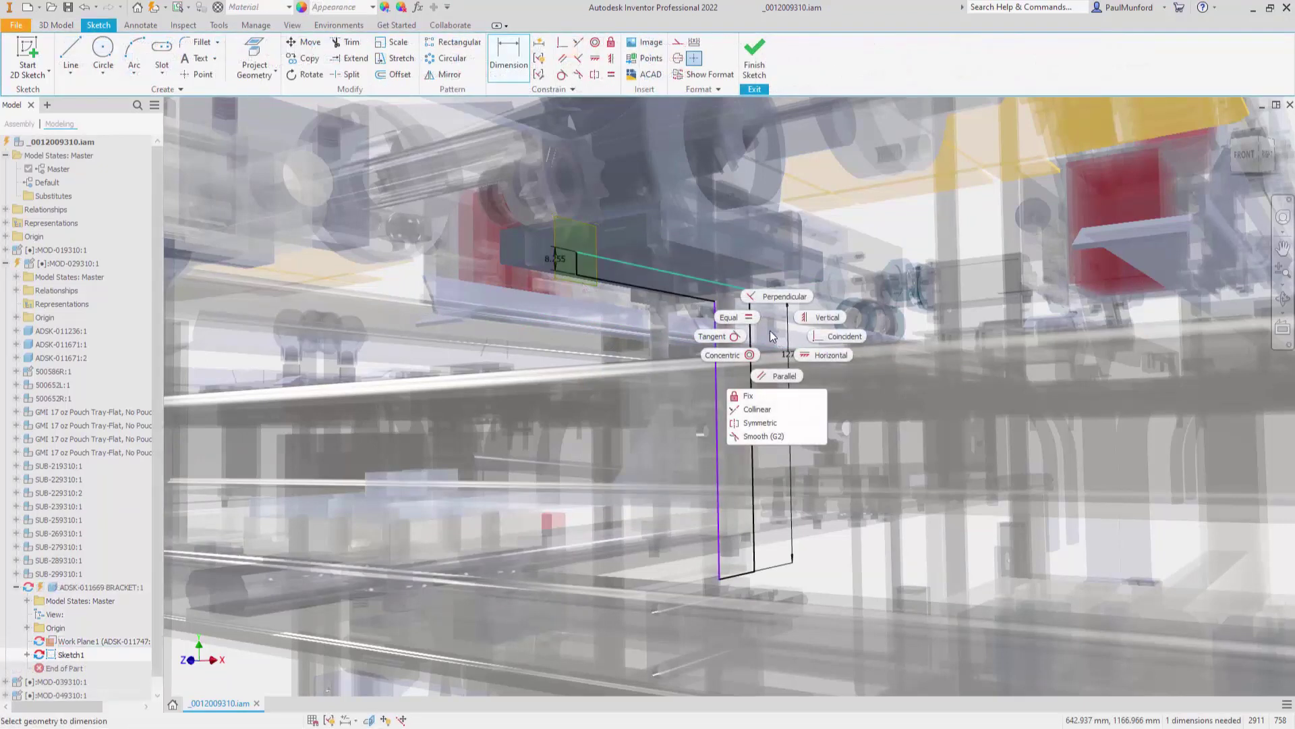
right_click(617, 445)
click(617, 485)
right_click(618, 488)
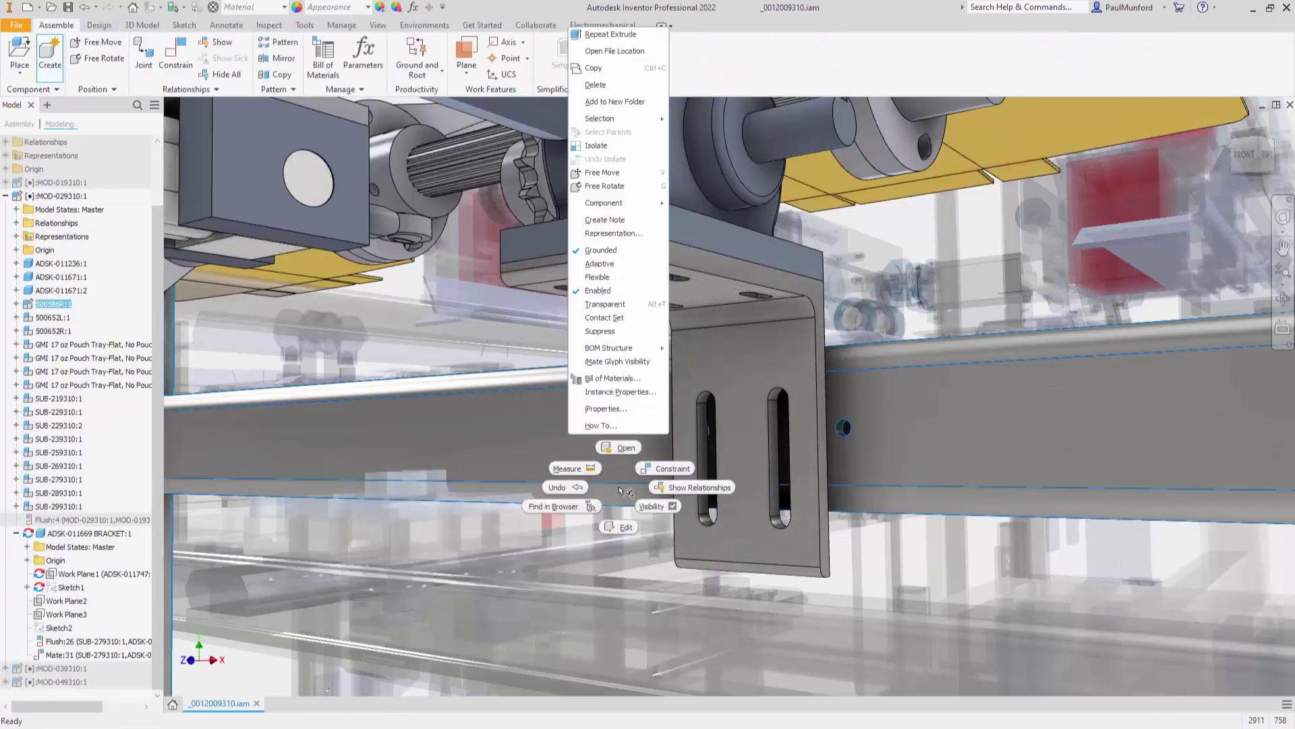
key(Escape)
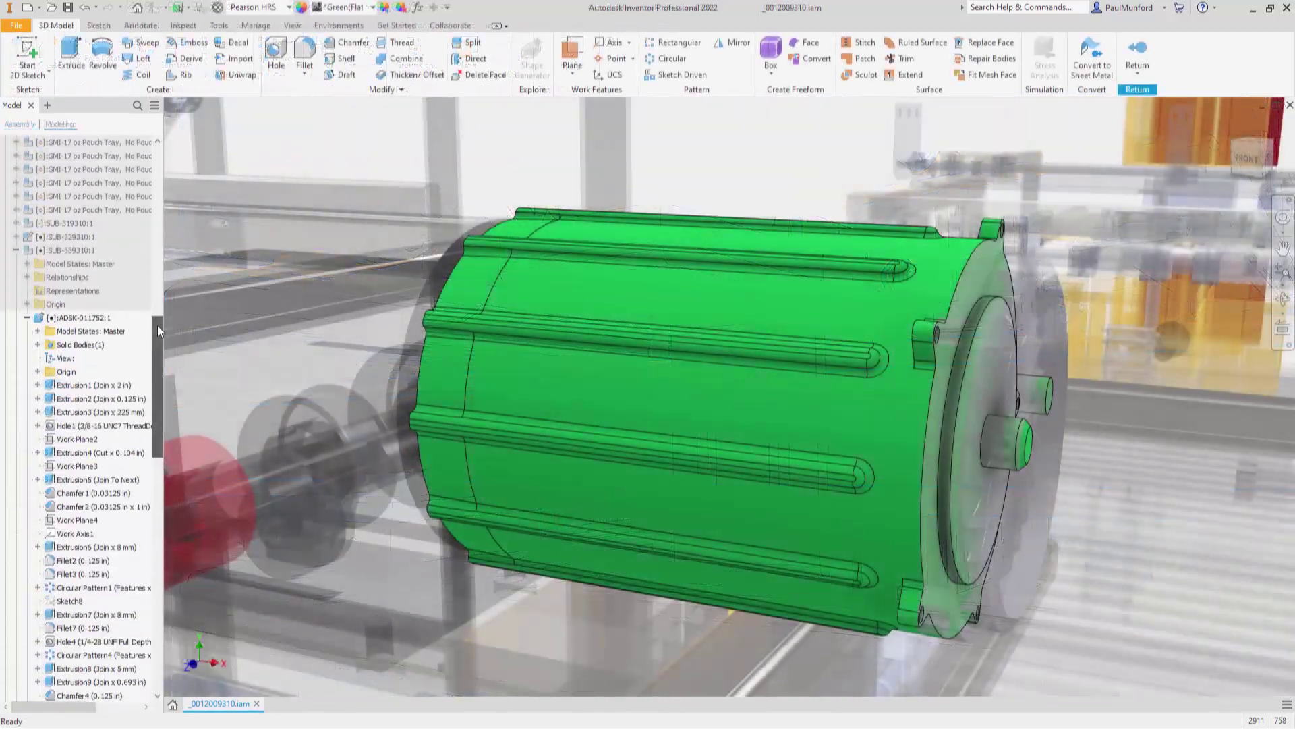
Enter 'Motor sub assembly' as the SUB-339310 description on the iProperties Project tab
right_click(87, 305)
click(112, 509)
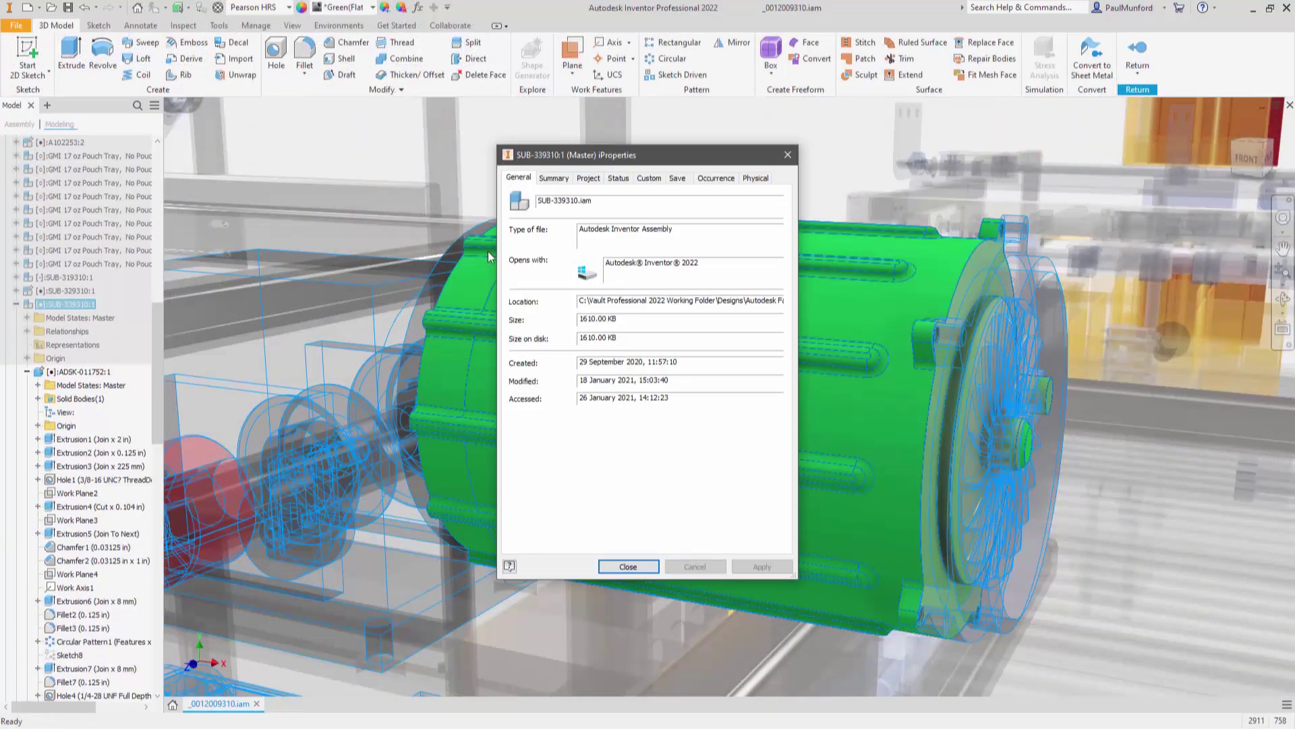
click(582, 179)
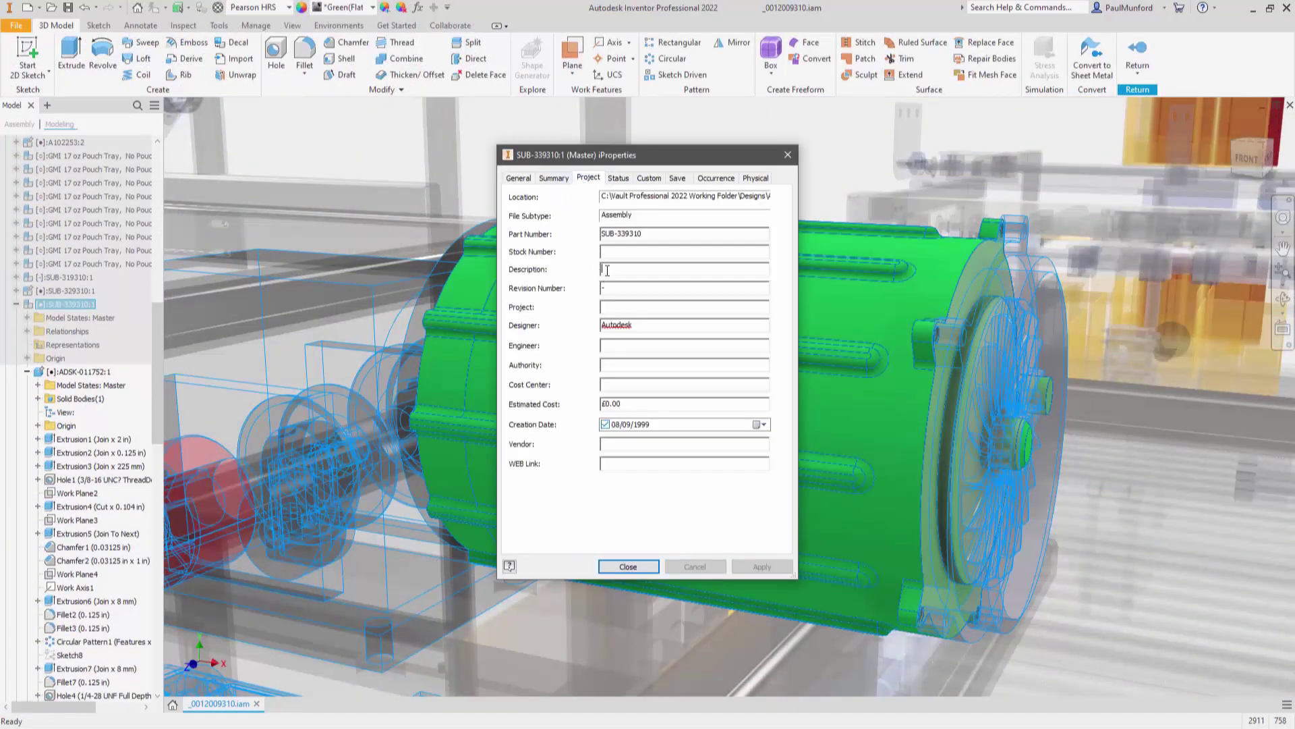
text(Motor sub assembly)
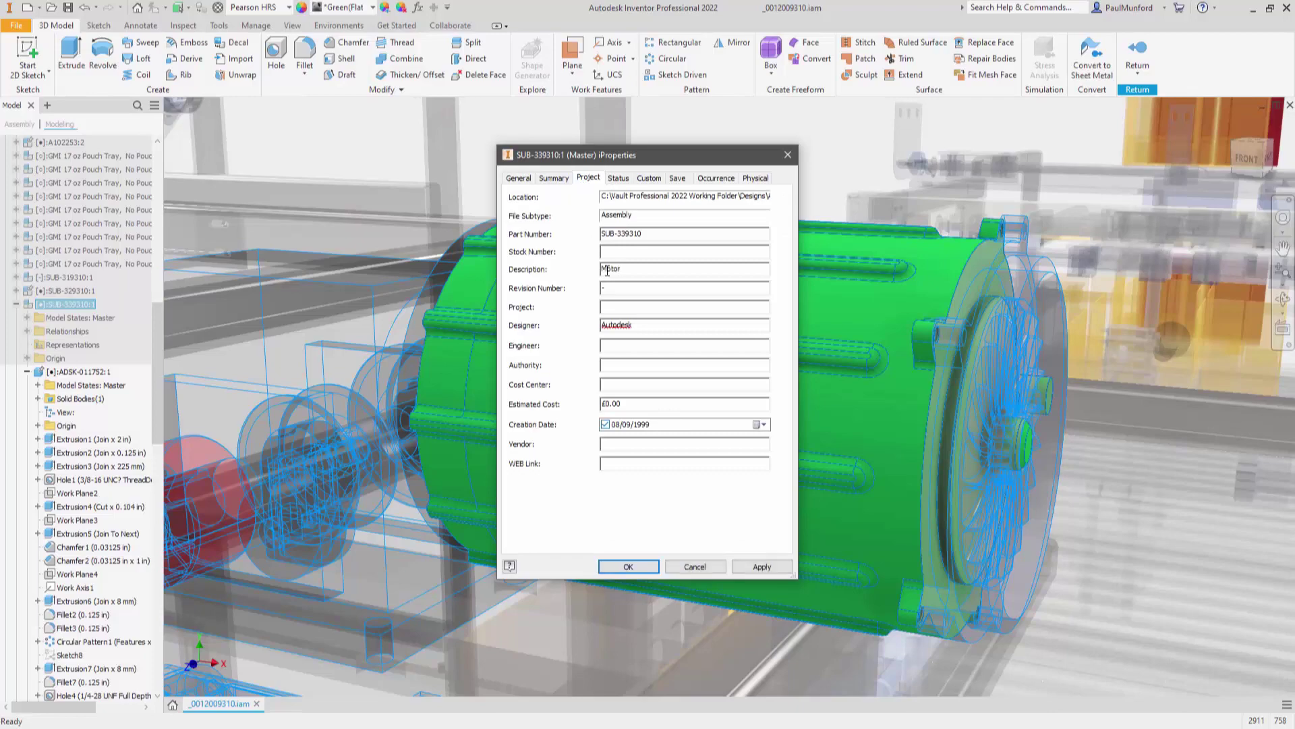
click(612, 565)
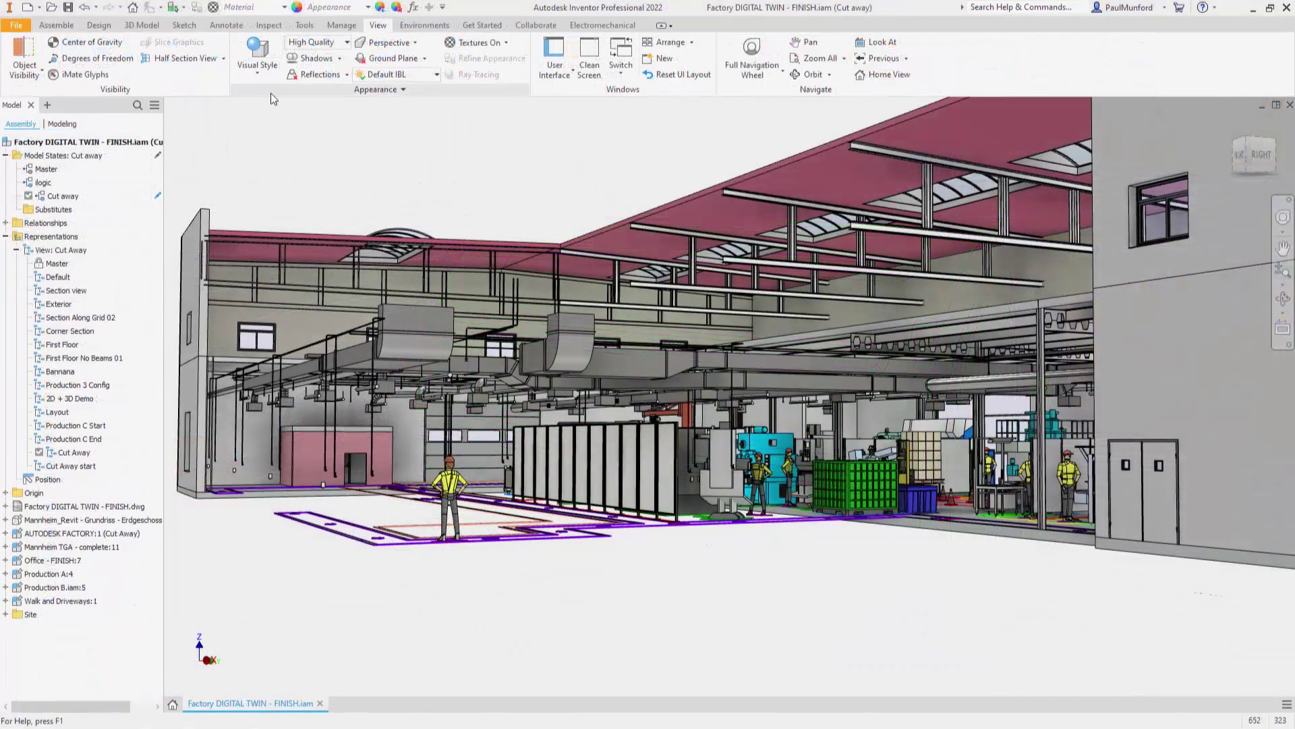
Switch the factory to a wireframe visual style and go to the Home view
click(260, 76)
click(252, 229)
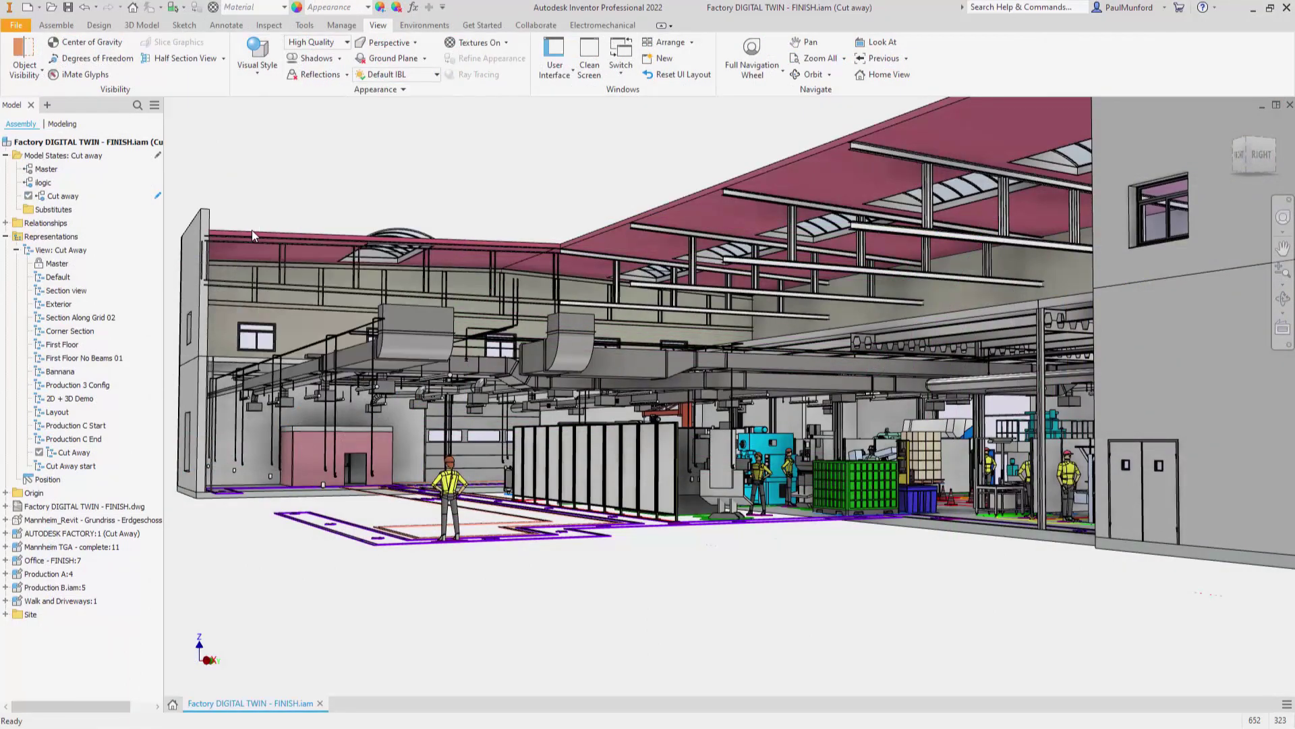
key(F6)
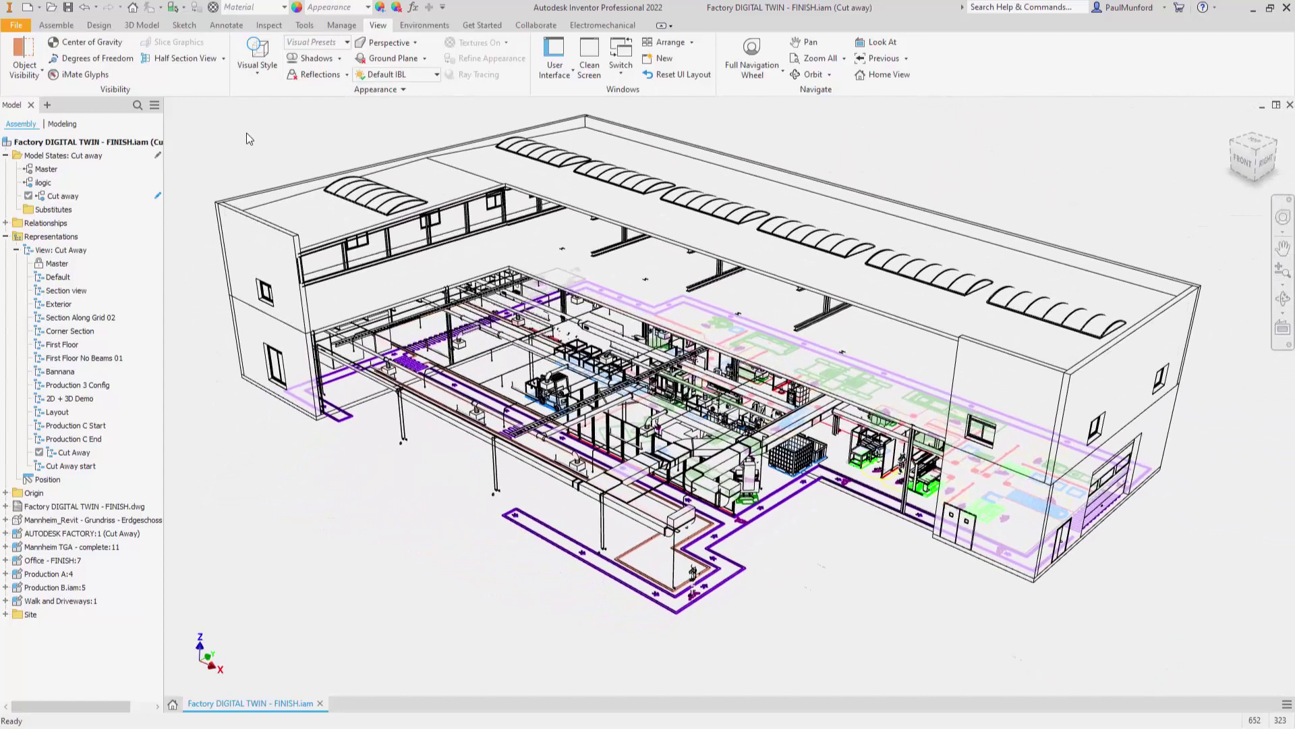
Bring Production C - FINISH.iam into the factory assembly with Place Component
click(56, 25)
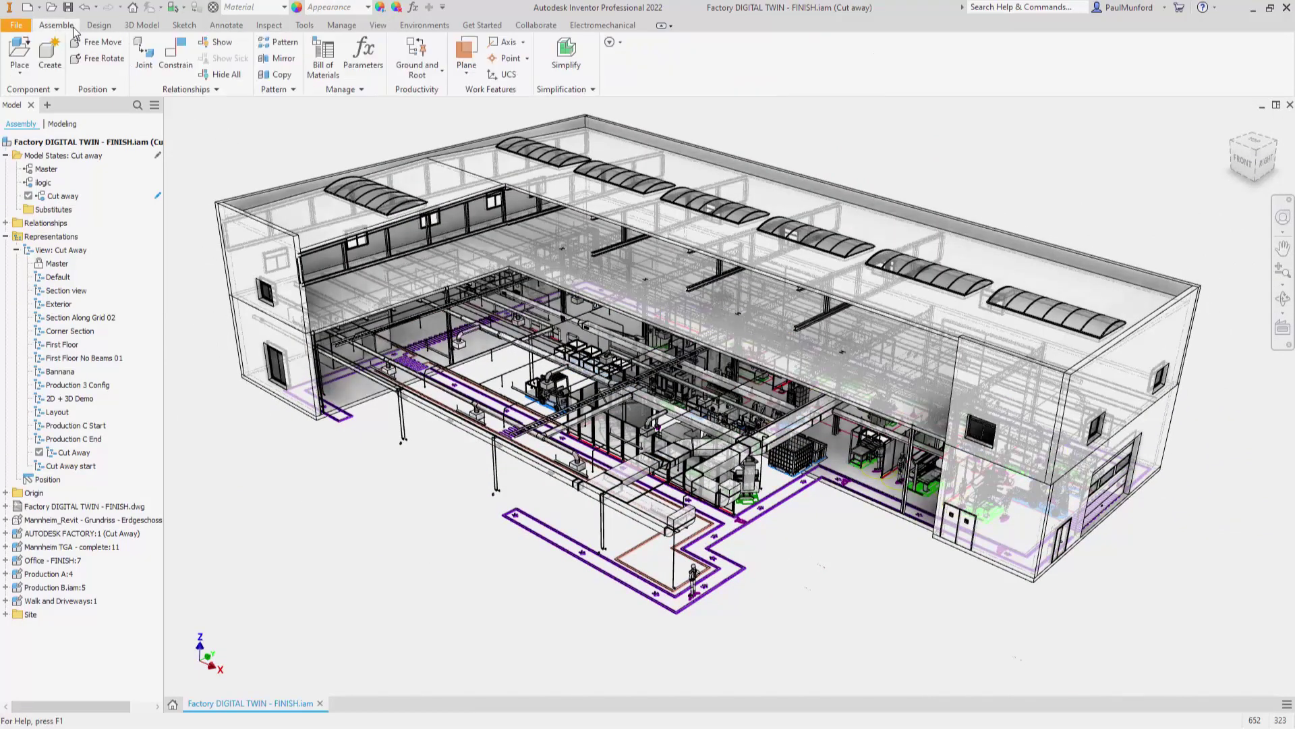
click(24, 73)
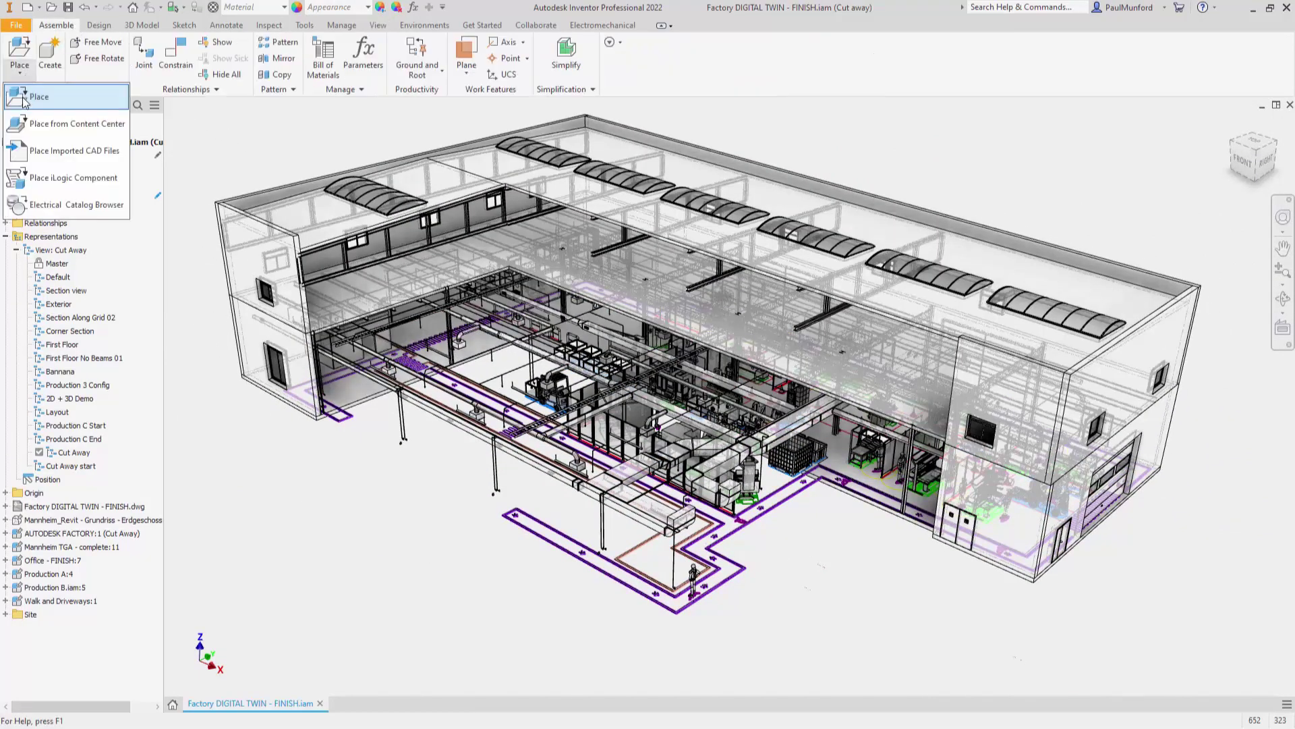
click(26, 96)
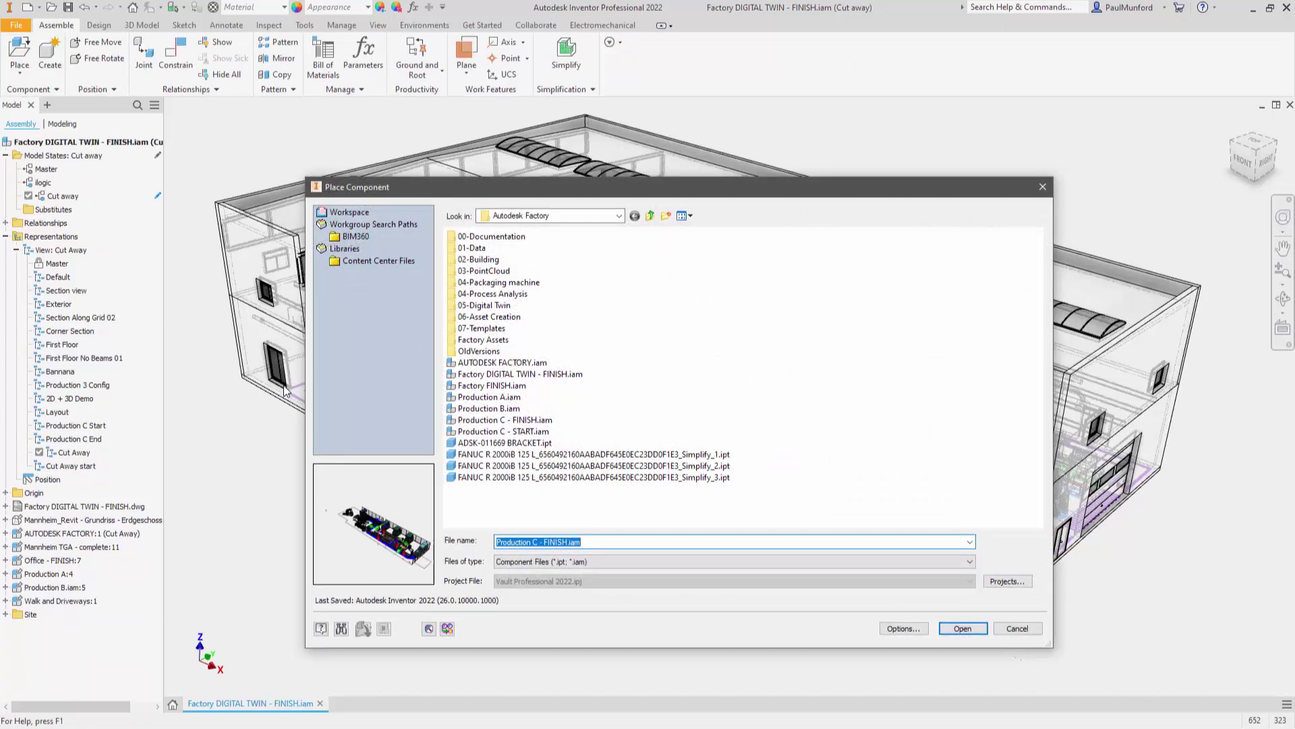
click(486, 419)
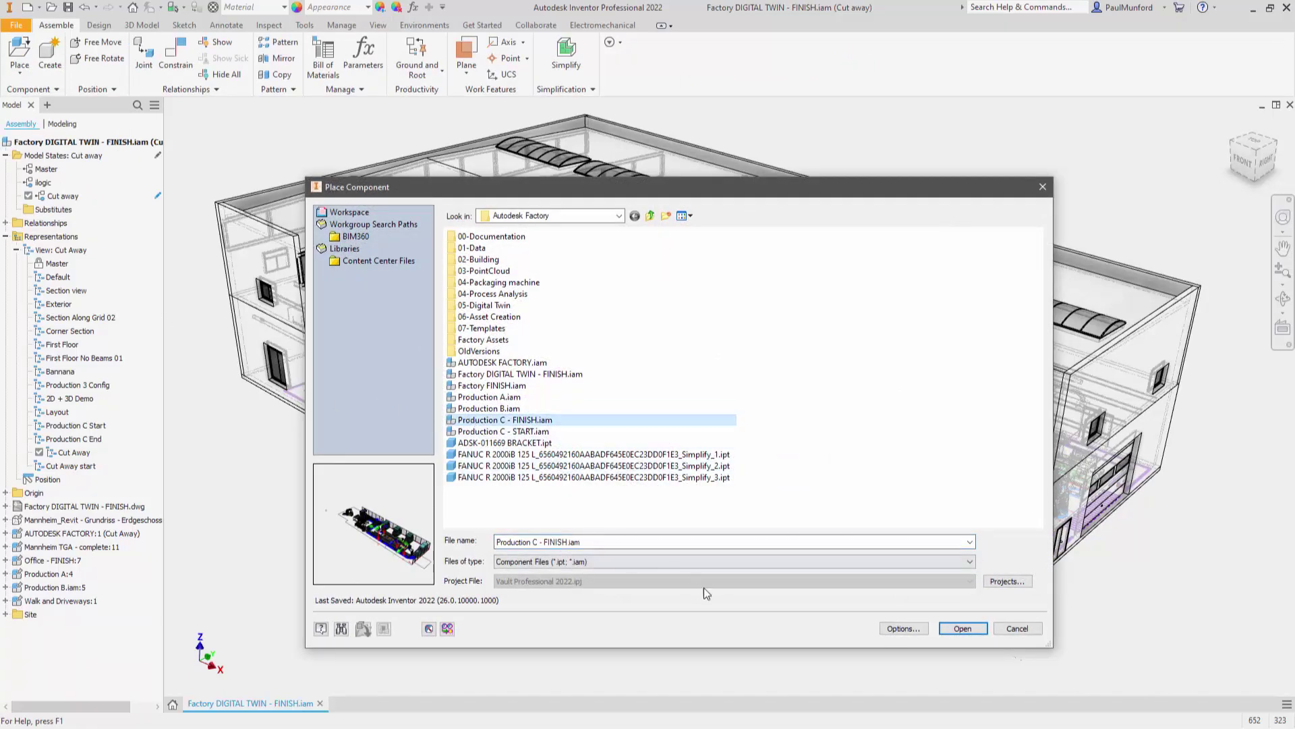
click(963, 630)
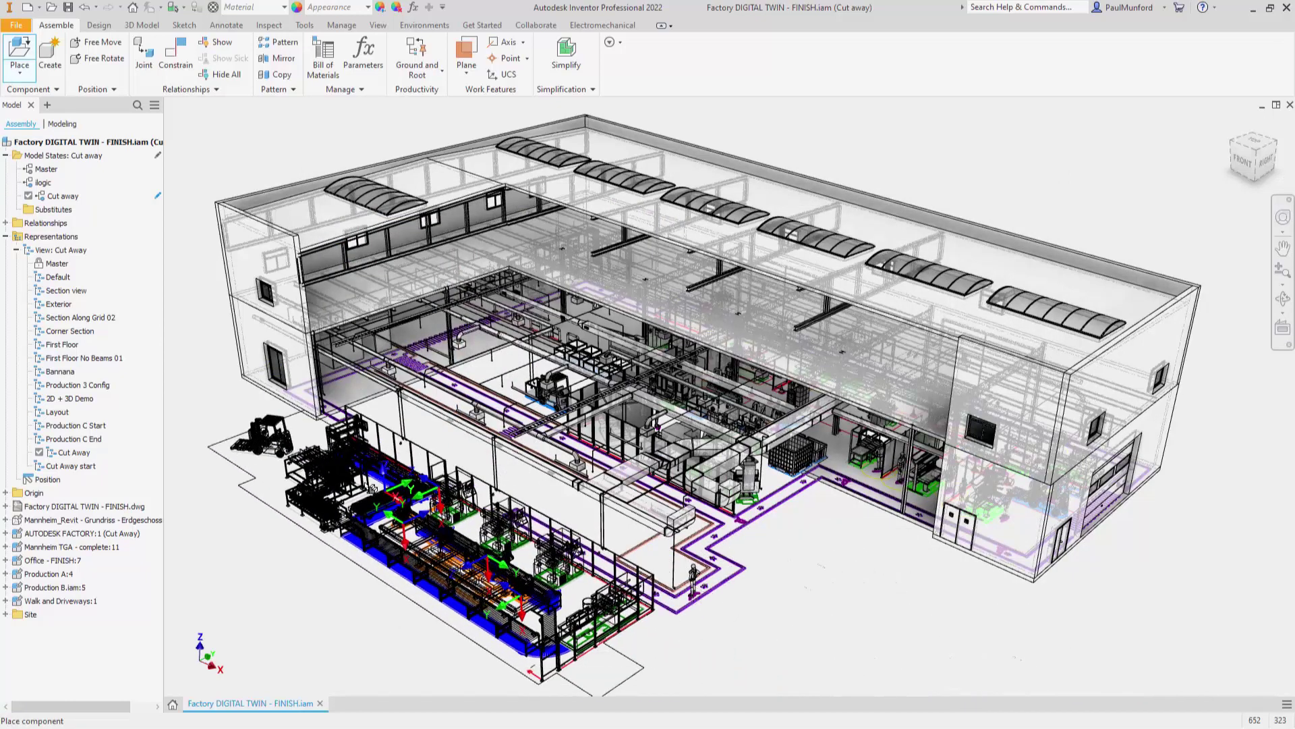
Place Production C at its current position and finish placing components
right_click(356, 494)
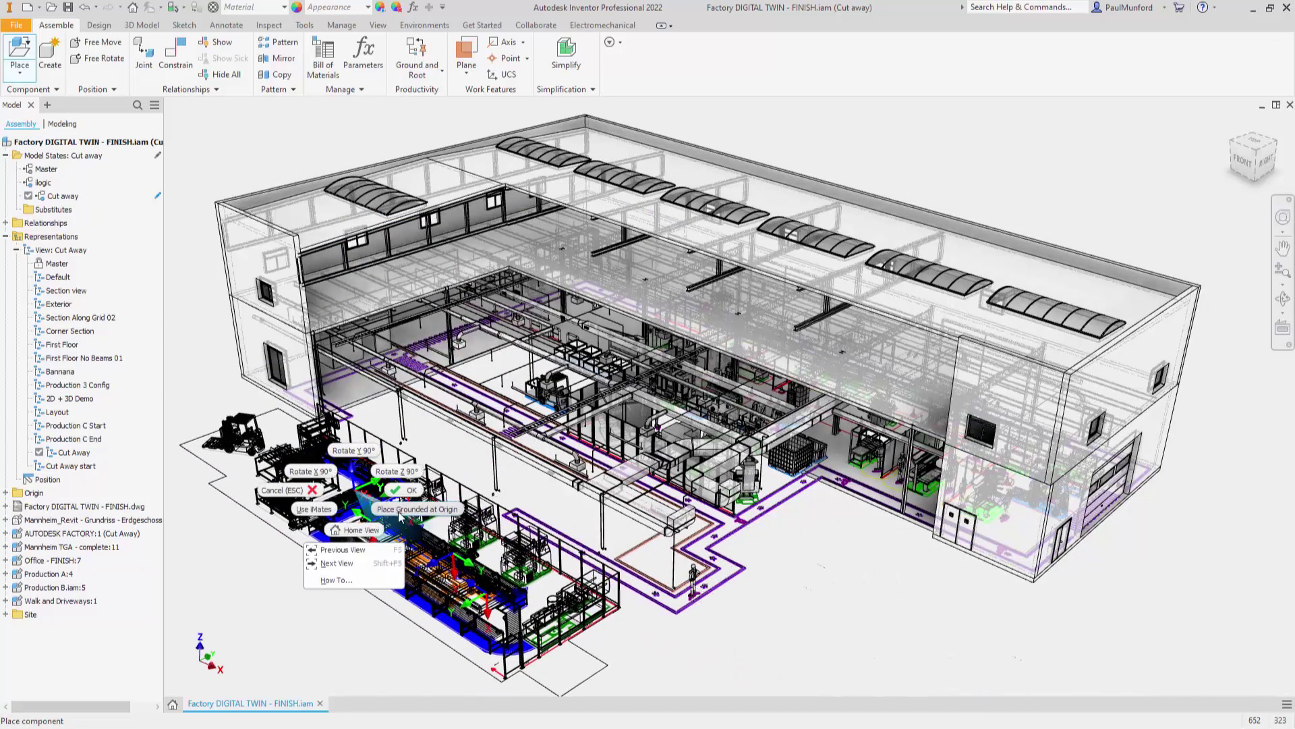
click(405, 489)
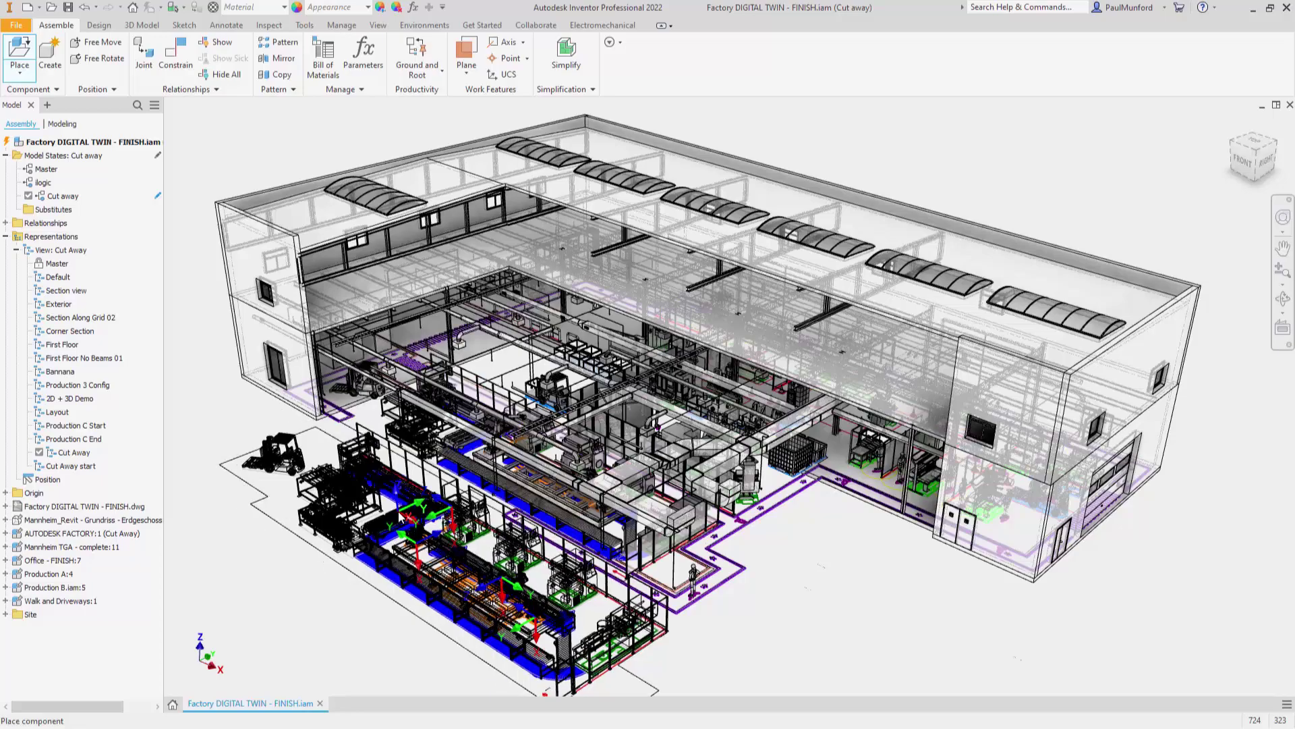
right_click(347, 564)
click(371, 578)
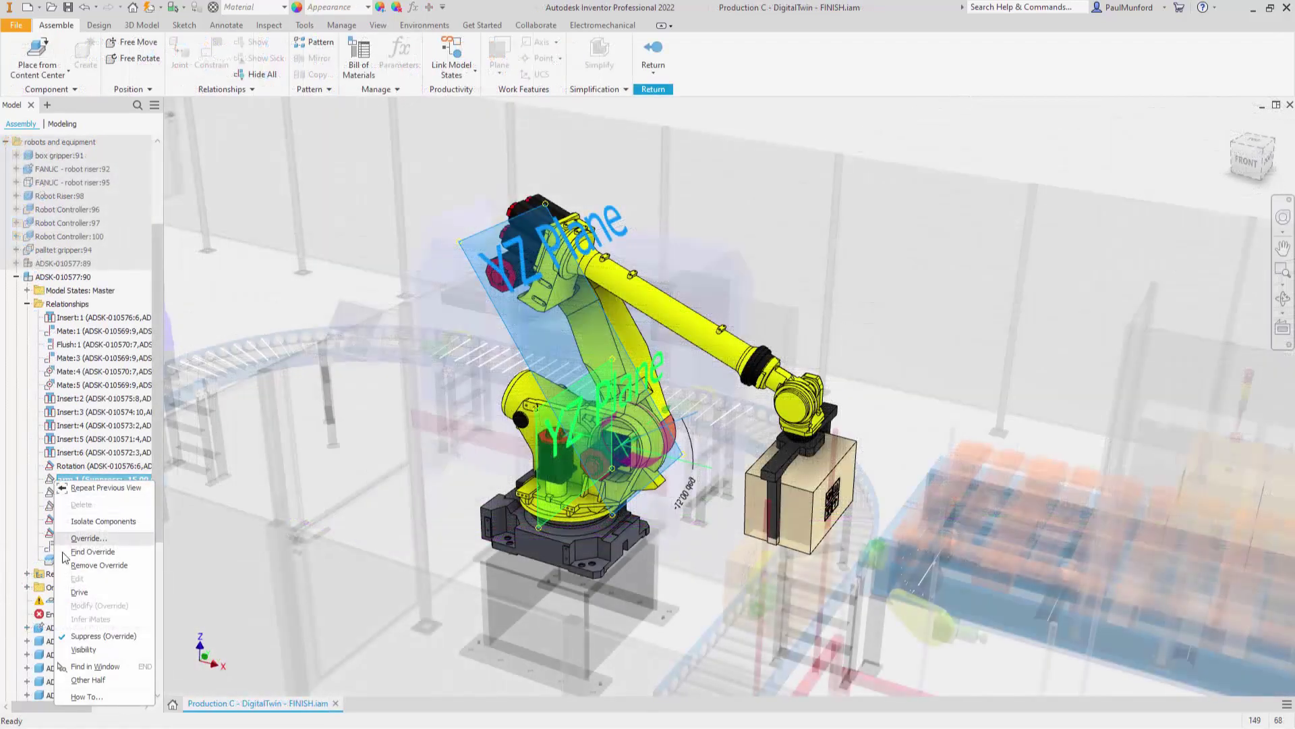
Drive the arm 1 angle constraint forward to 35 deg and back to -15 deg, twice
click(79, 592)
click(182, 191)
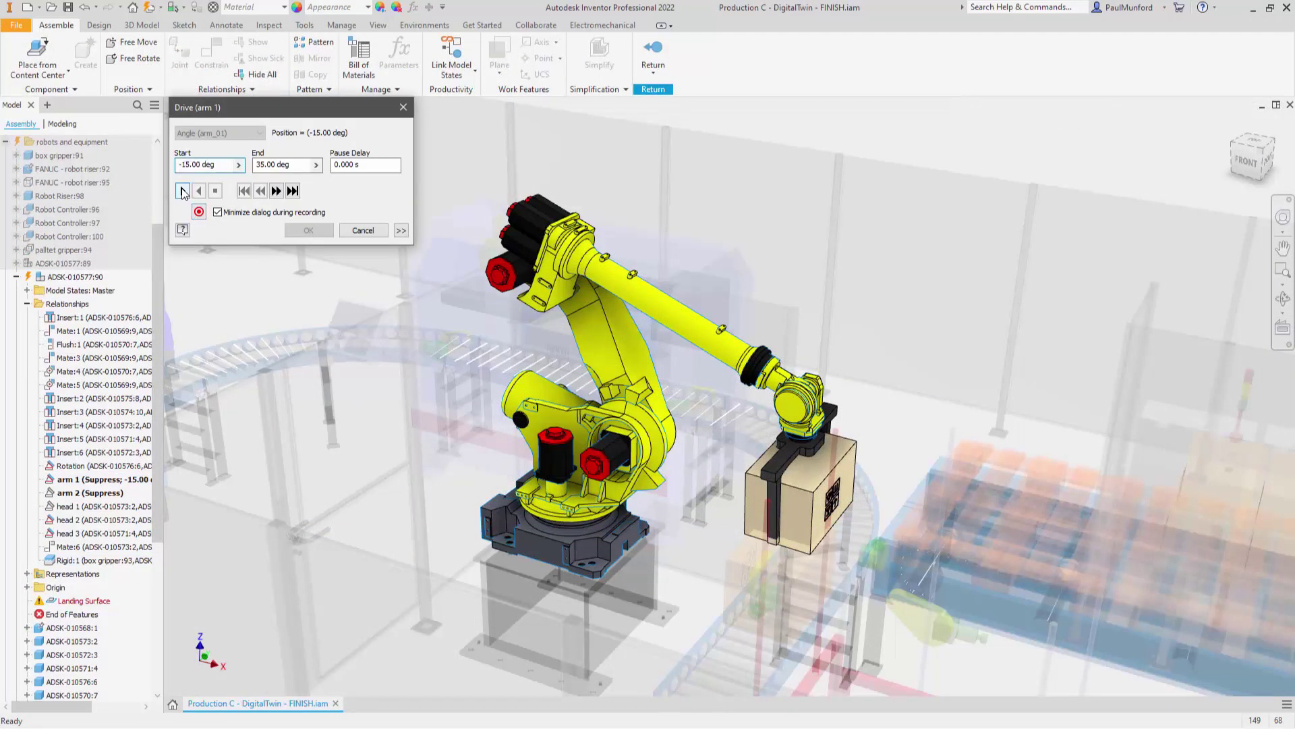
click(199, 191)
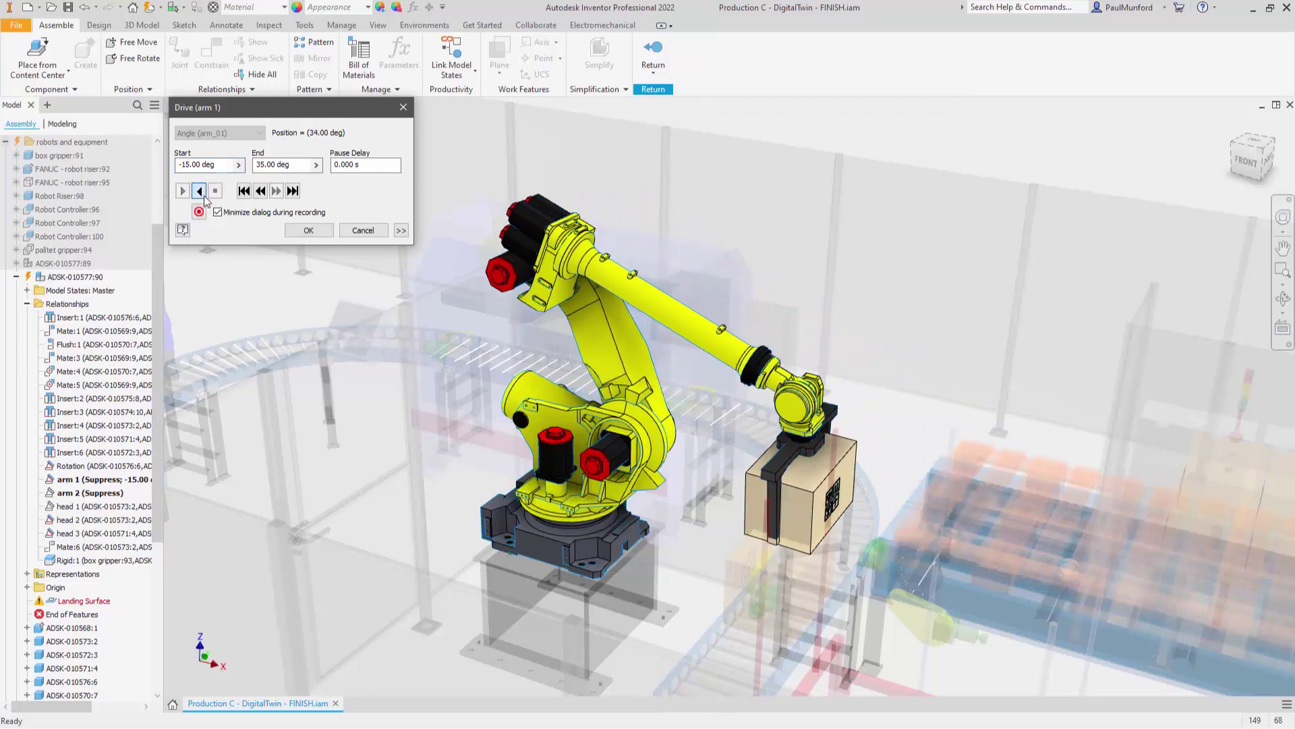
click(182, 191)
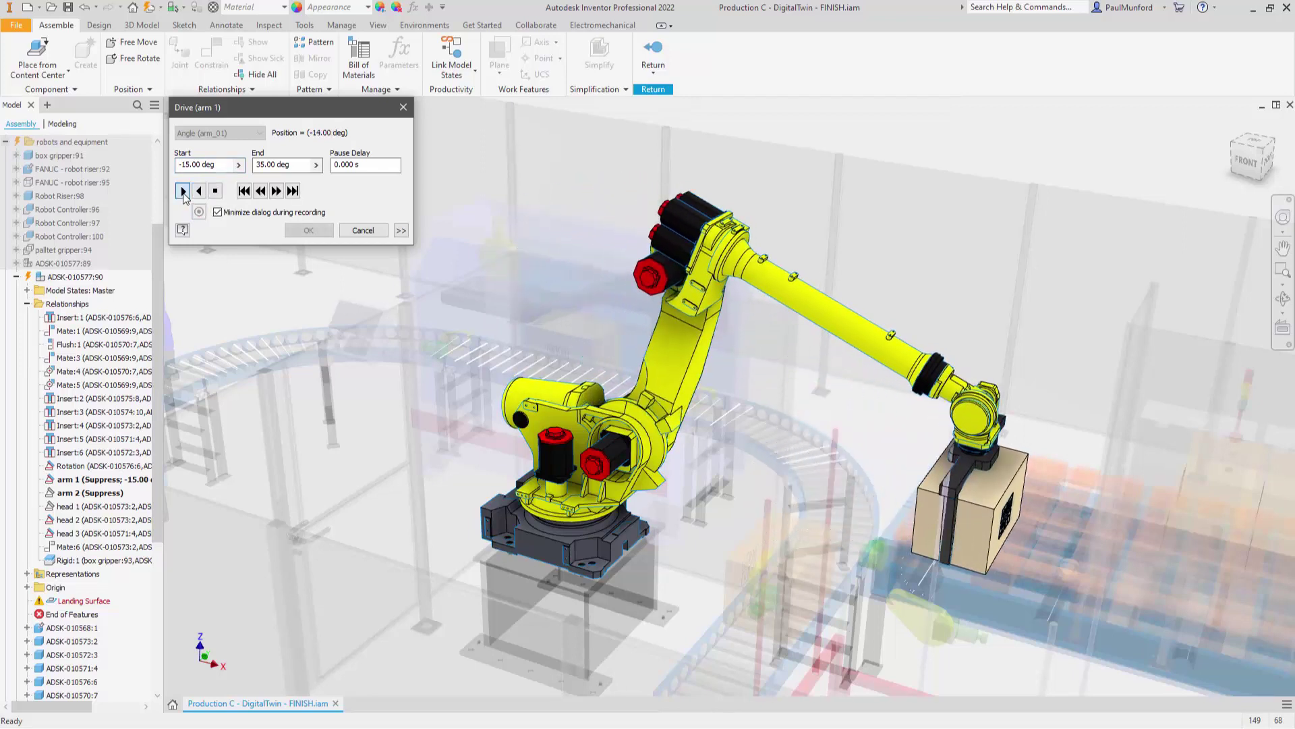
click(199, 191)
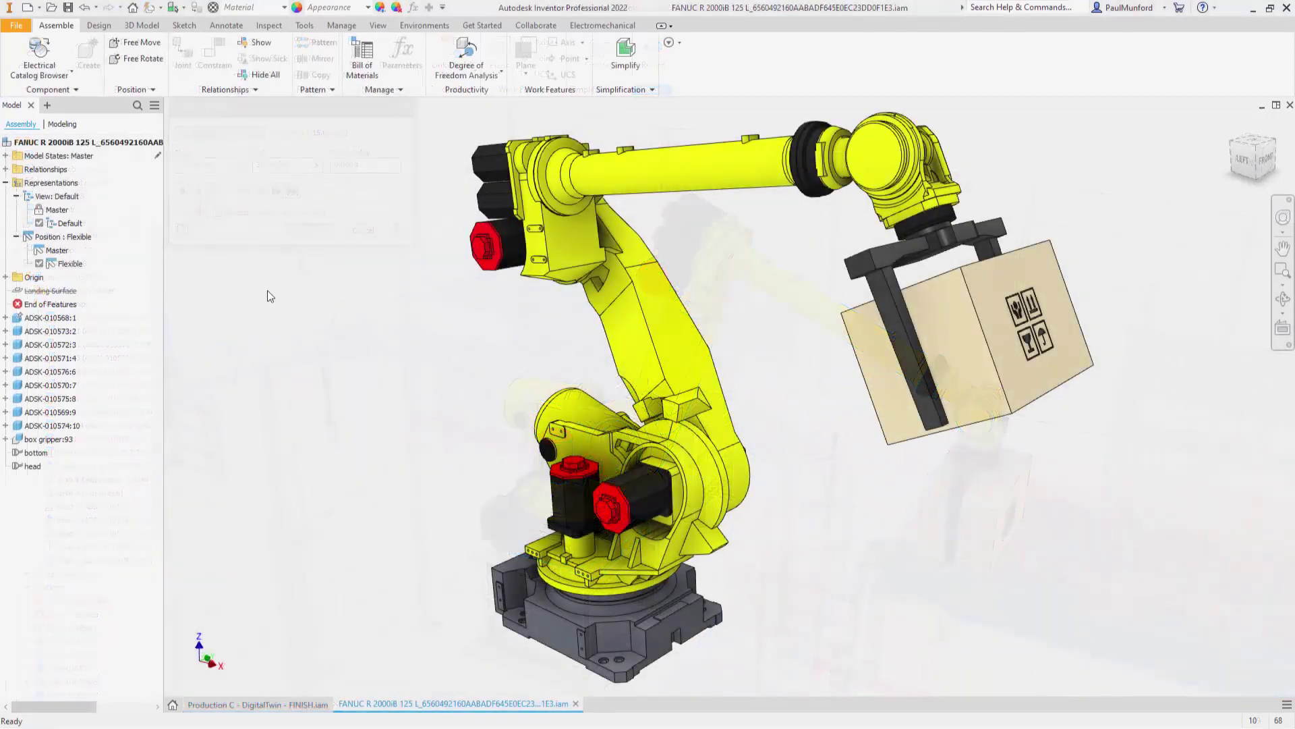
Turn on Show Constraint State and Hide Fully Constrained, then animate Degree of Freedom Analysis
click(156, 106)
mouse_move(205, 182)
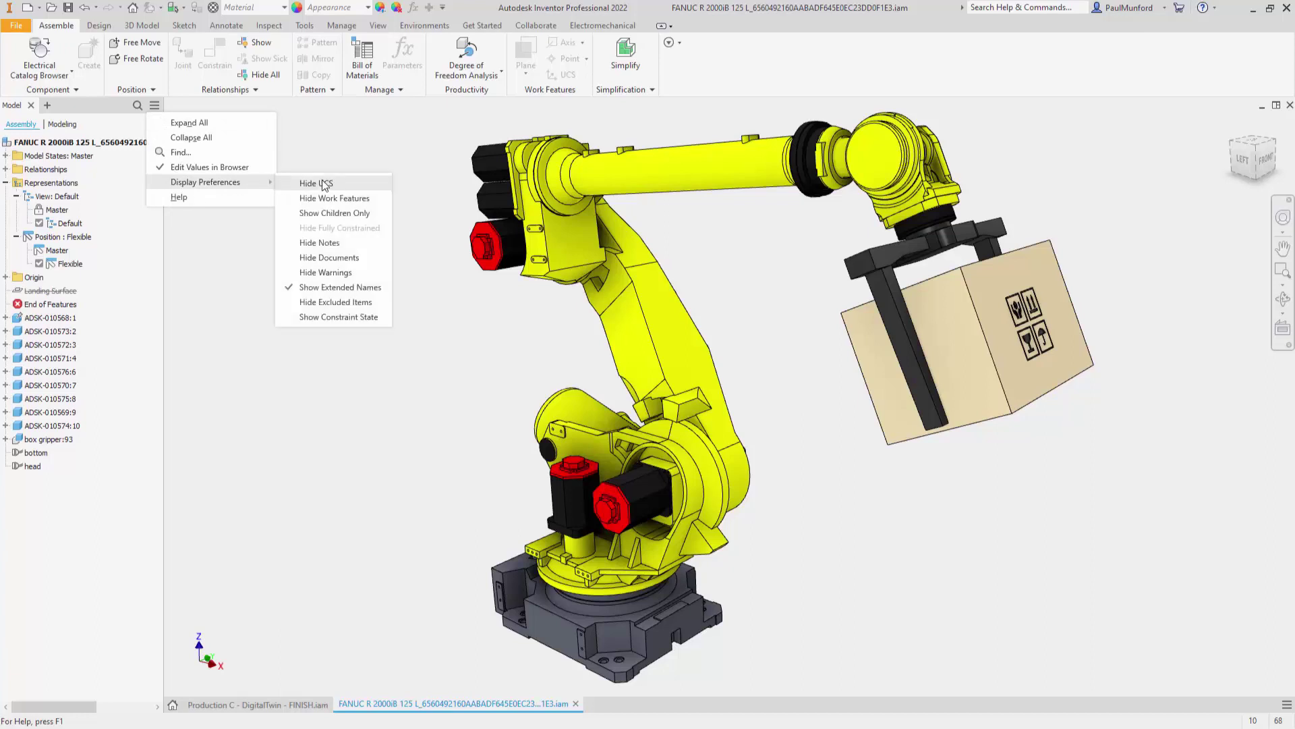
click(318, 317)
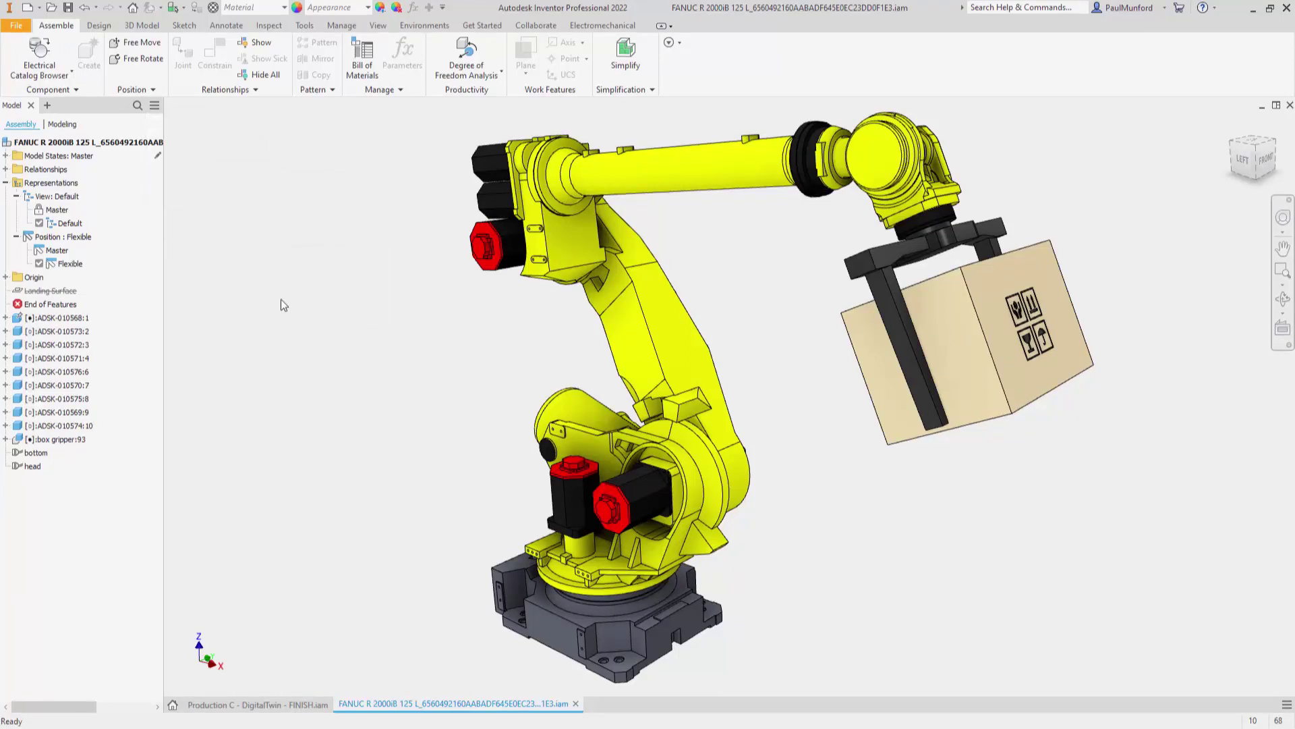
click(154, 105)
mouse_move(205, 183)
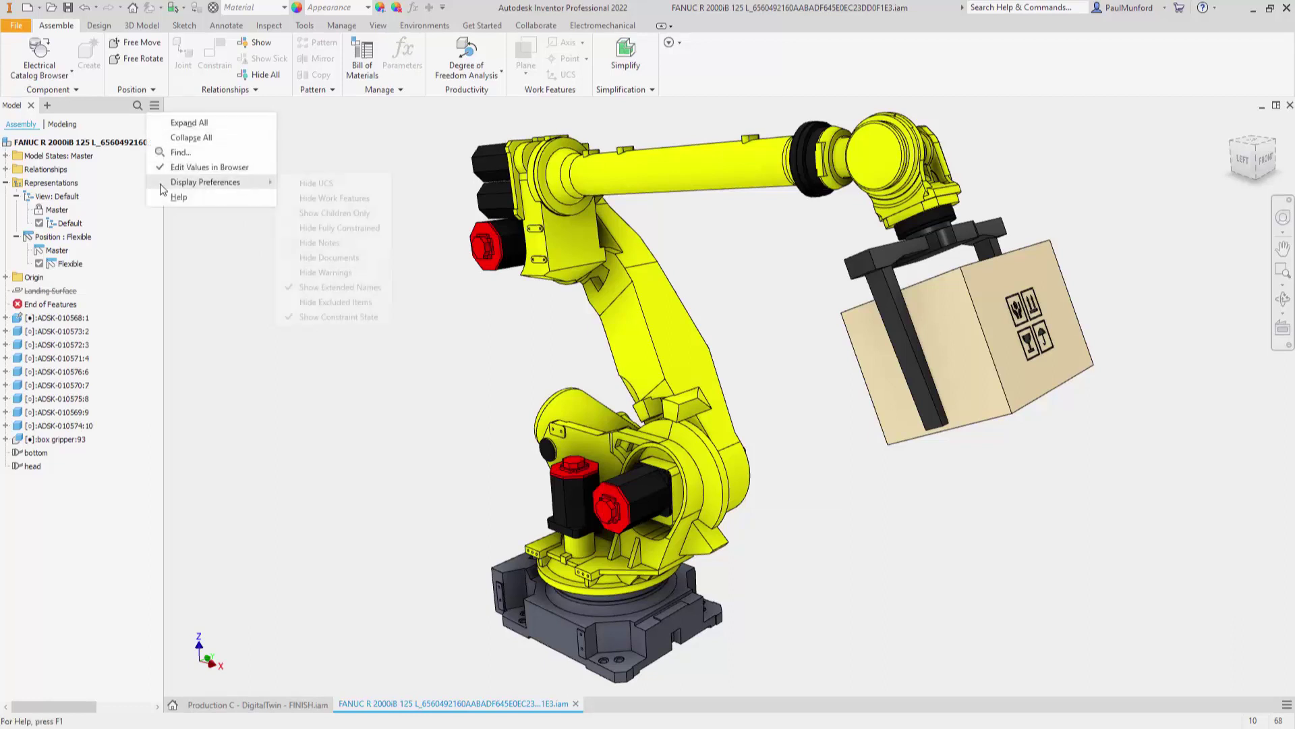
click(342, 221)
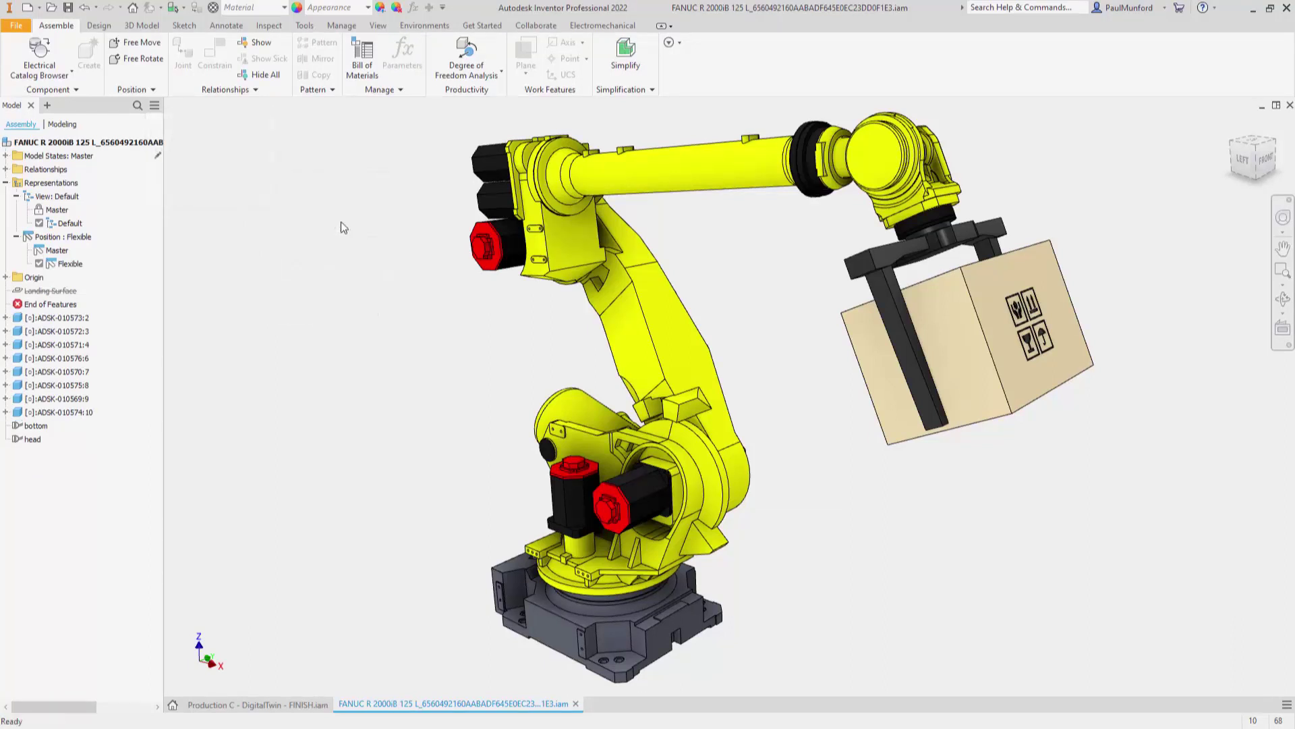
click(466, 57)
click(310, 317)
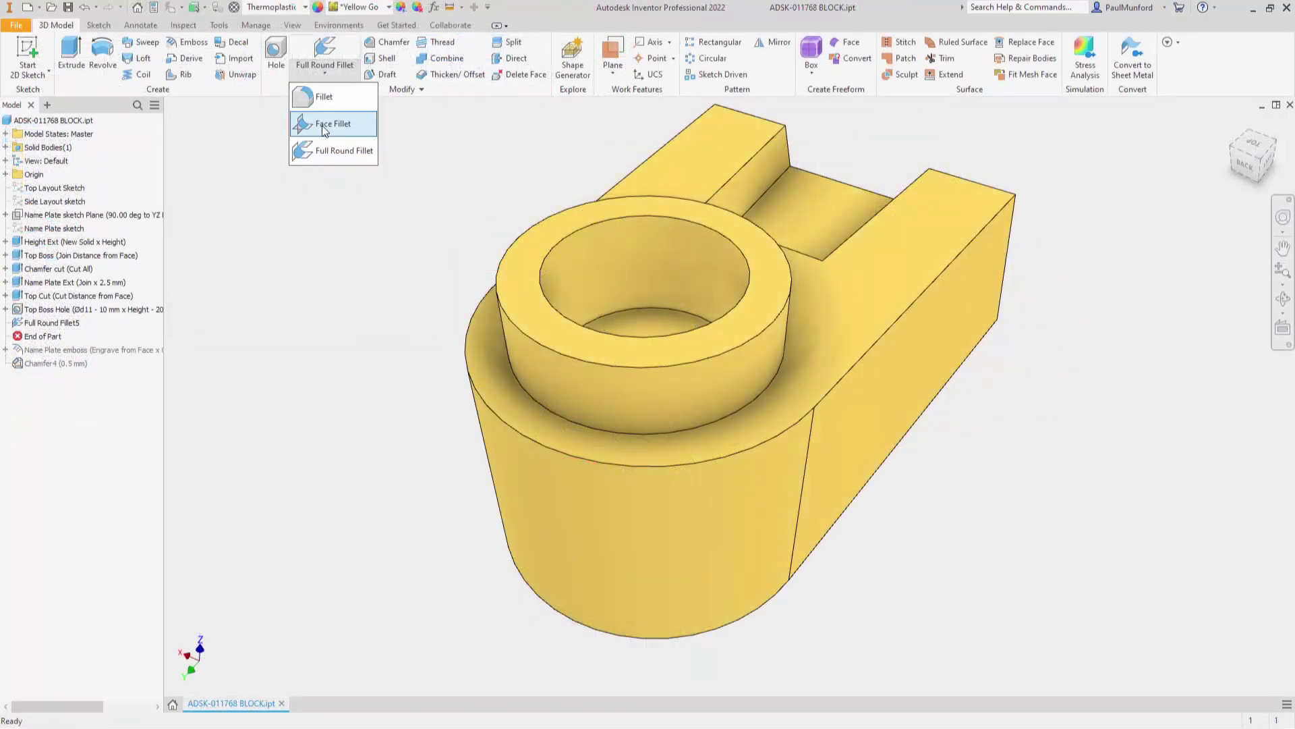
Add a 1 mm face fillet between the base top face, cylinder face and pocket edge loop
click(322, 124)
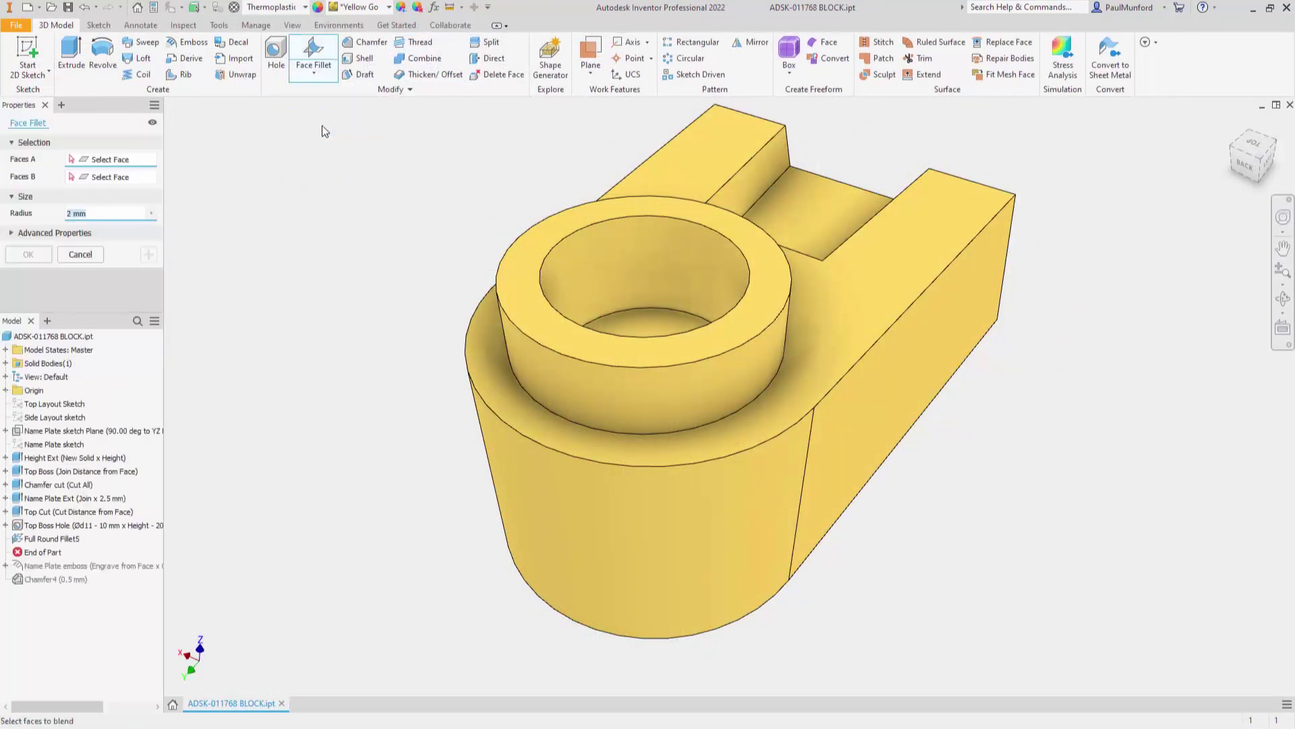
click(475, 344)
click(509, 342)
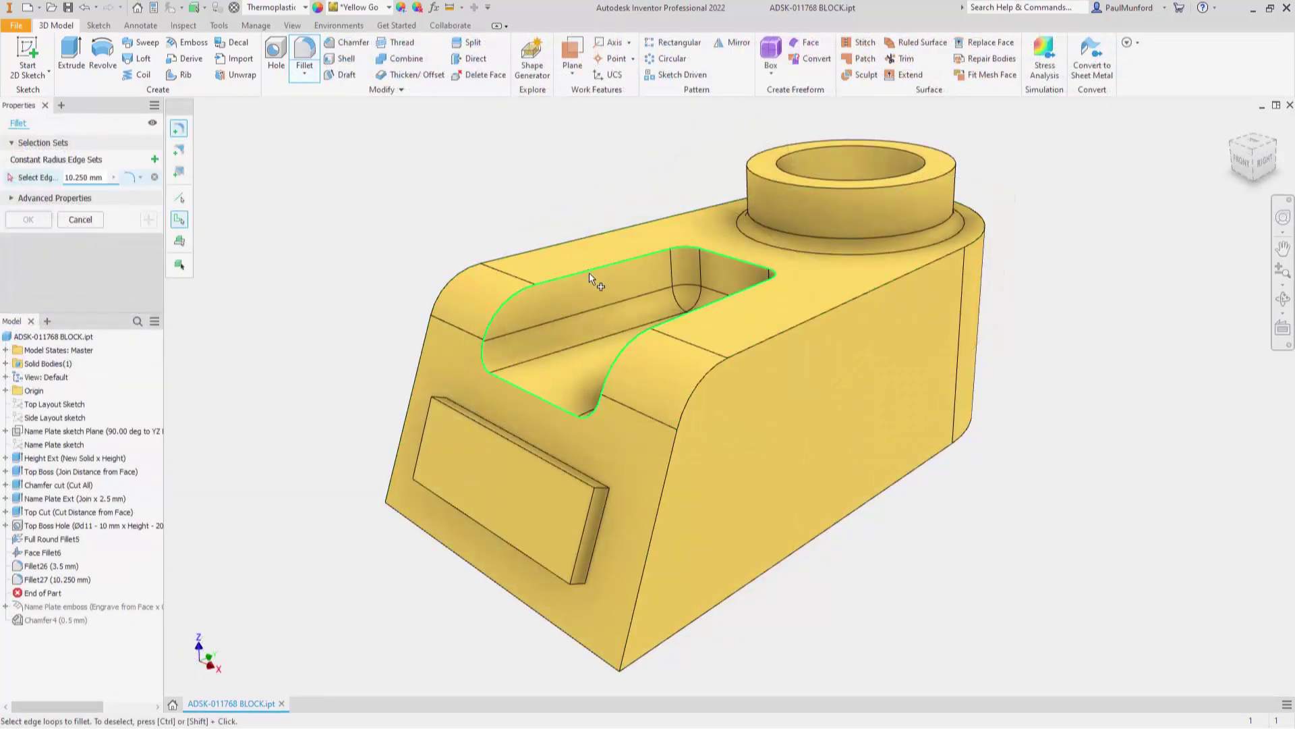
click(590, 276)
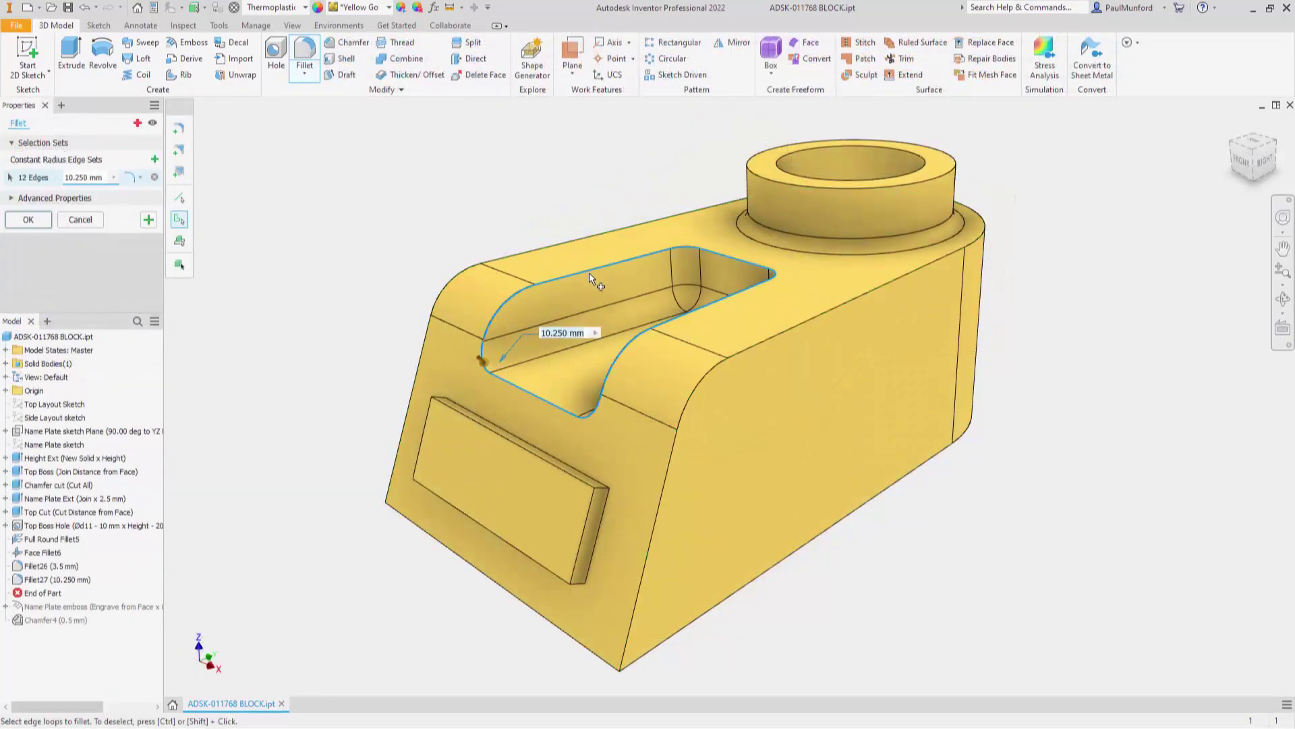
text(1)
right_click(589, 274)
click(591, 234)
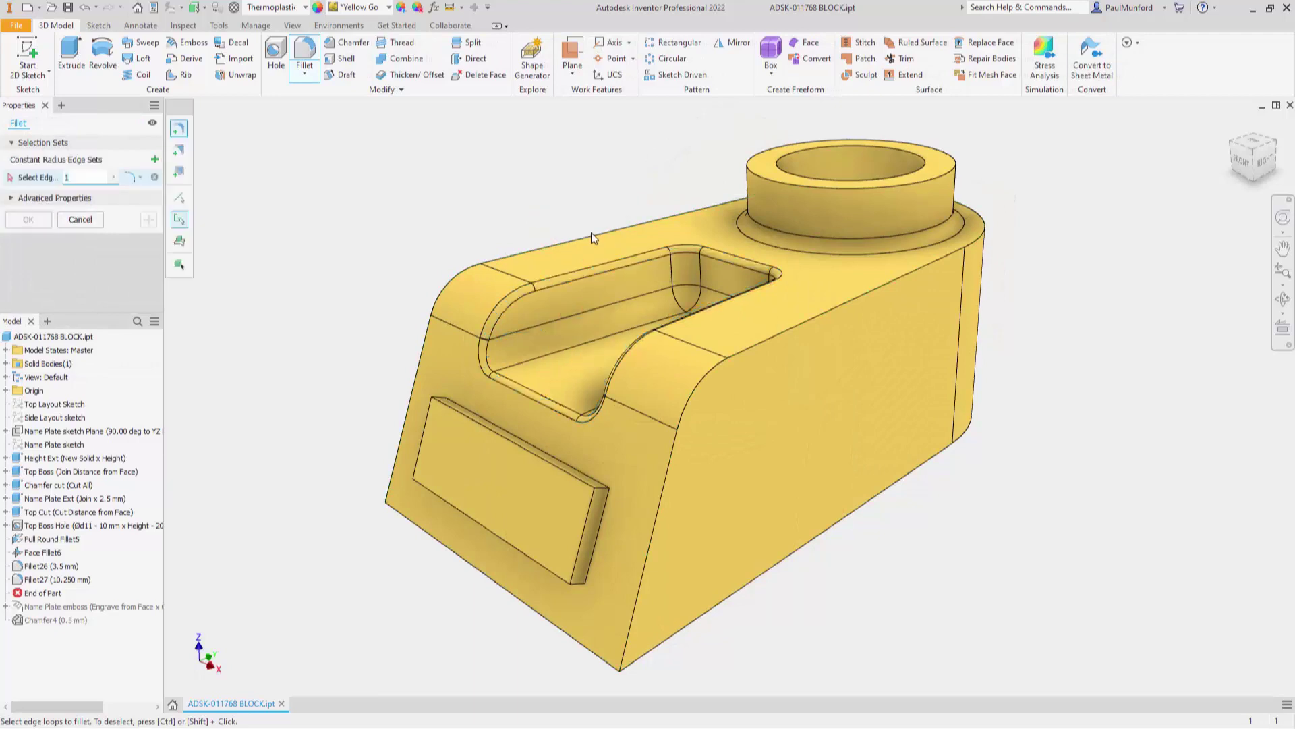
Add a variable radius fillet on the outer edge chain with an intermediate radius point
click(179, 150)
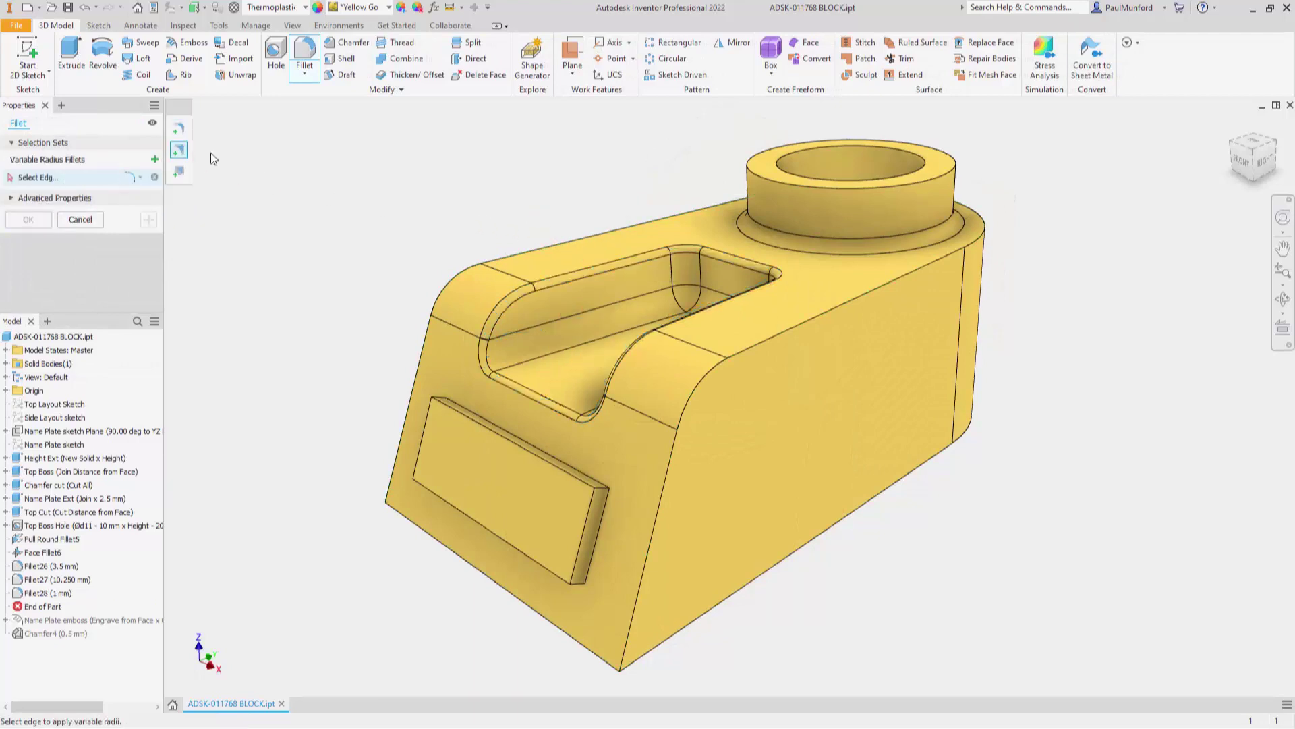
click(451, 280)
click(962, 203)
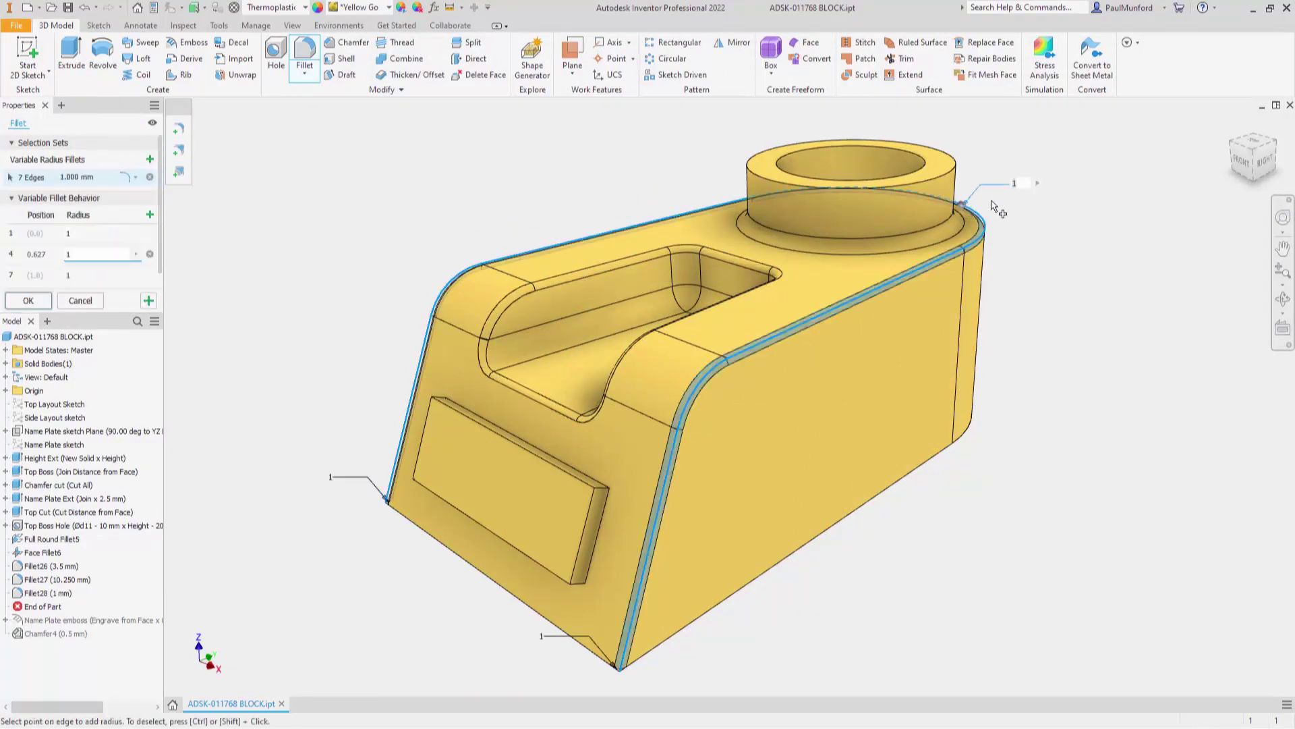
right_click(999, 198)
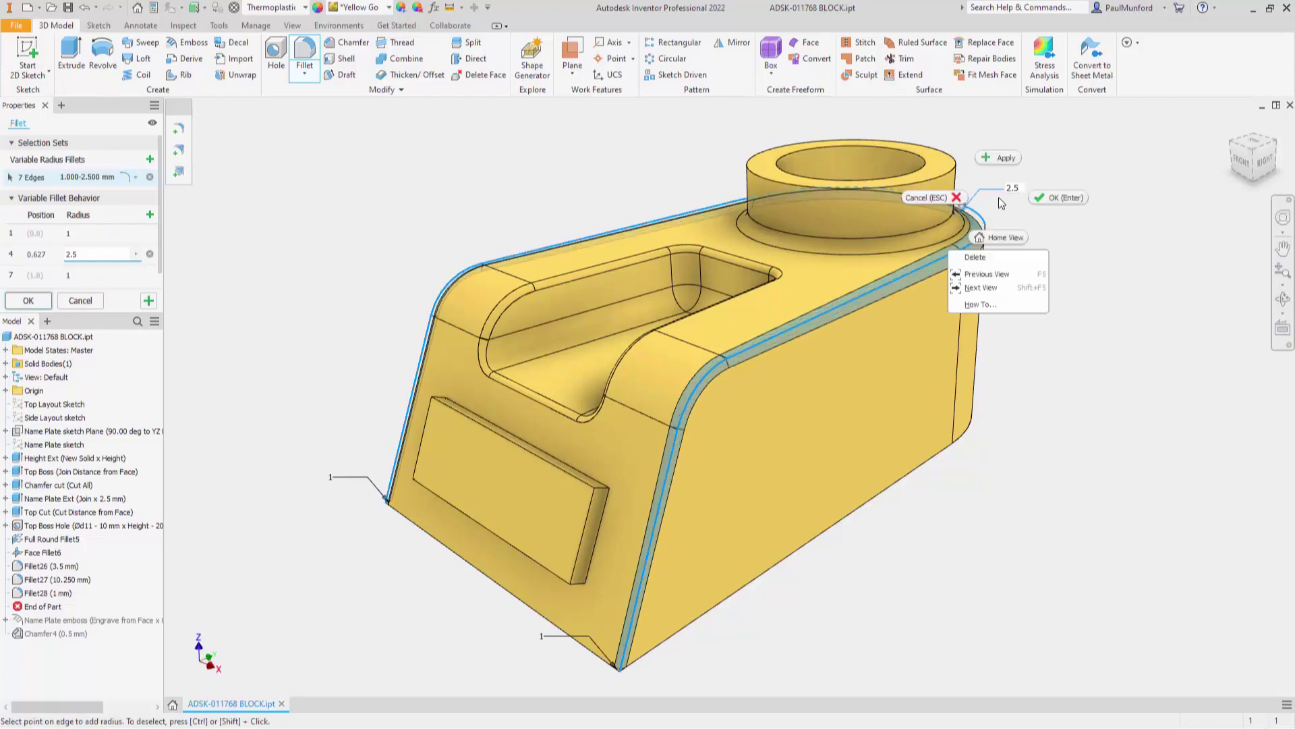
click(1071, 195)
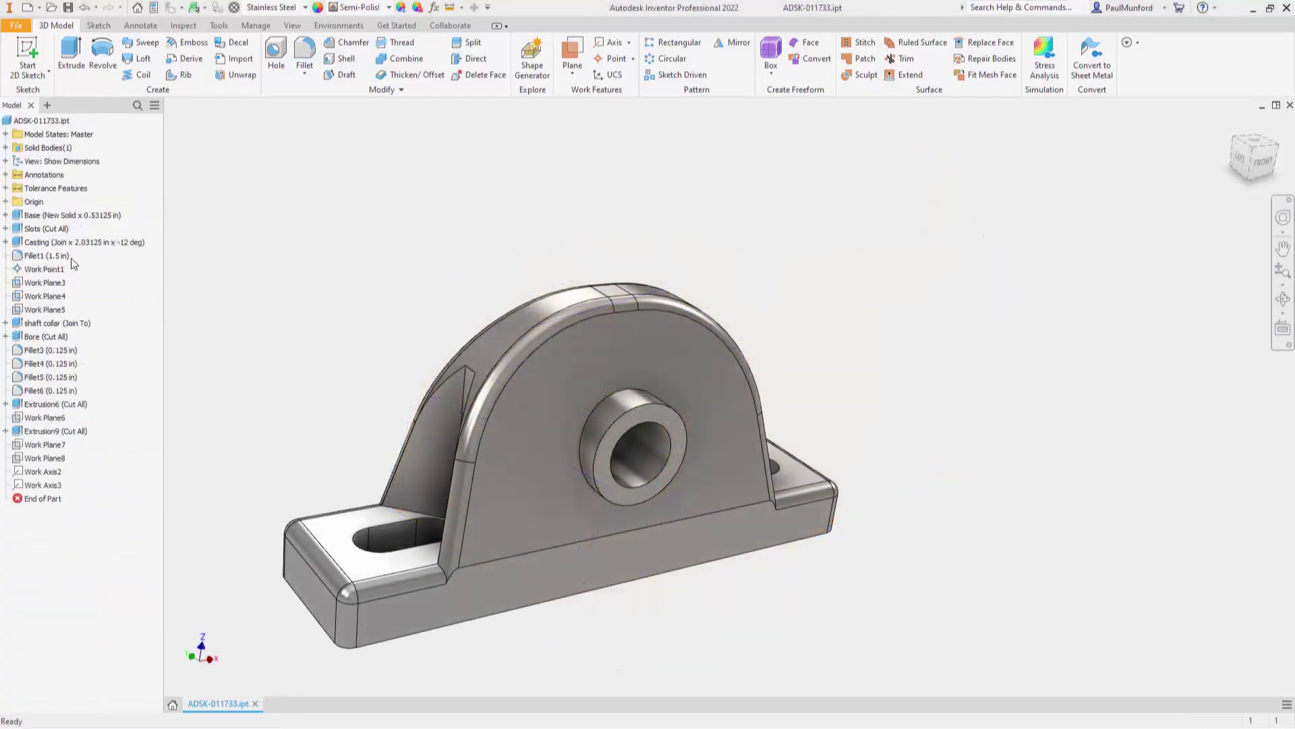
Show Fillet1's 1.500 radius dimension, change it to 1 in, and update the part
click(68, 259)
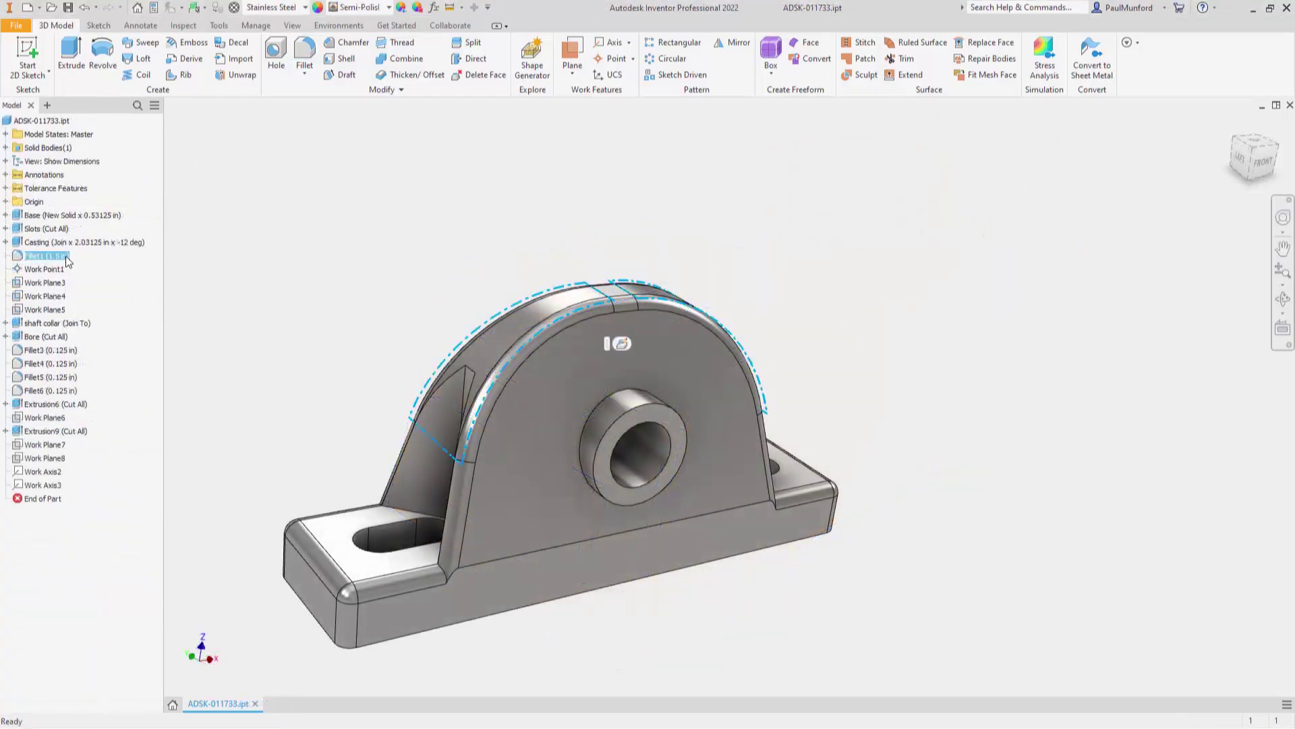
right_click(66, 257)
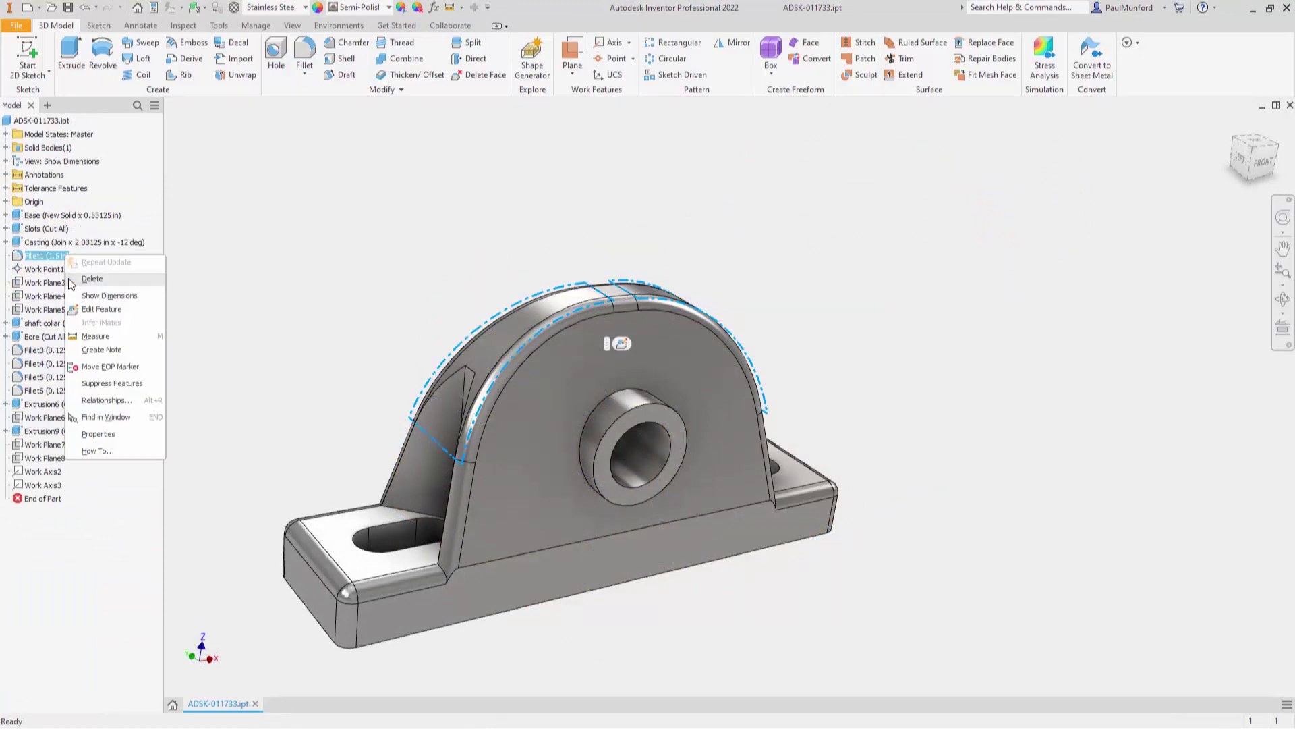
click(75, 297)
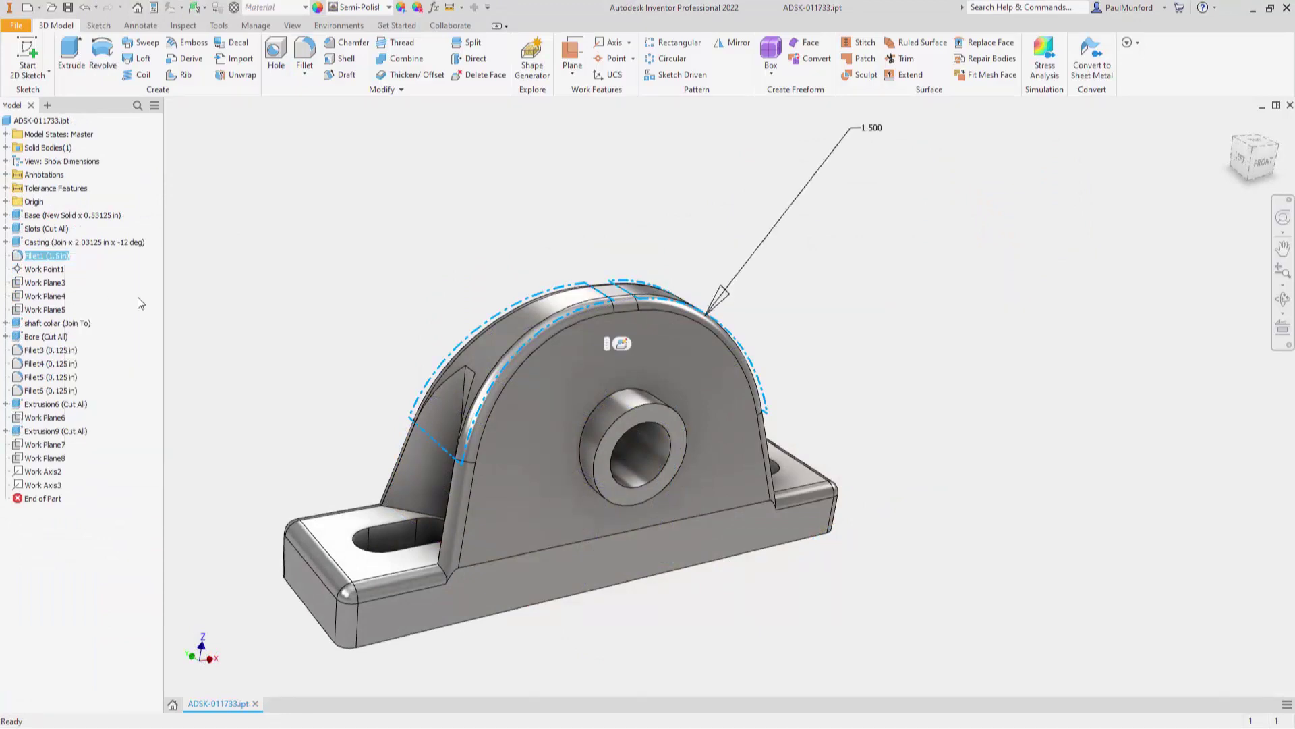
double_click(867, 129)
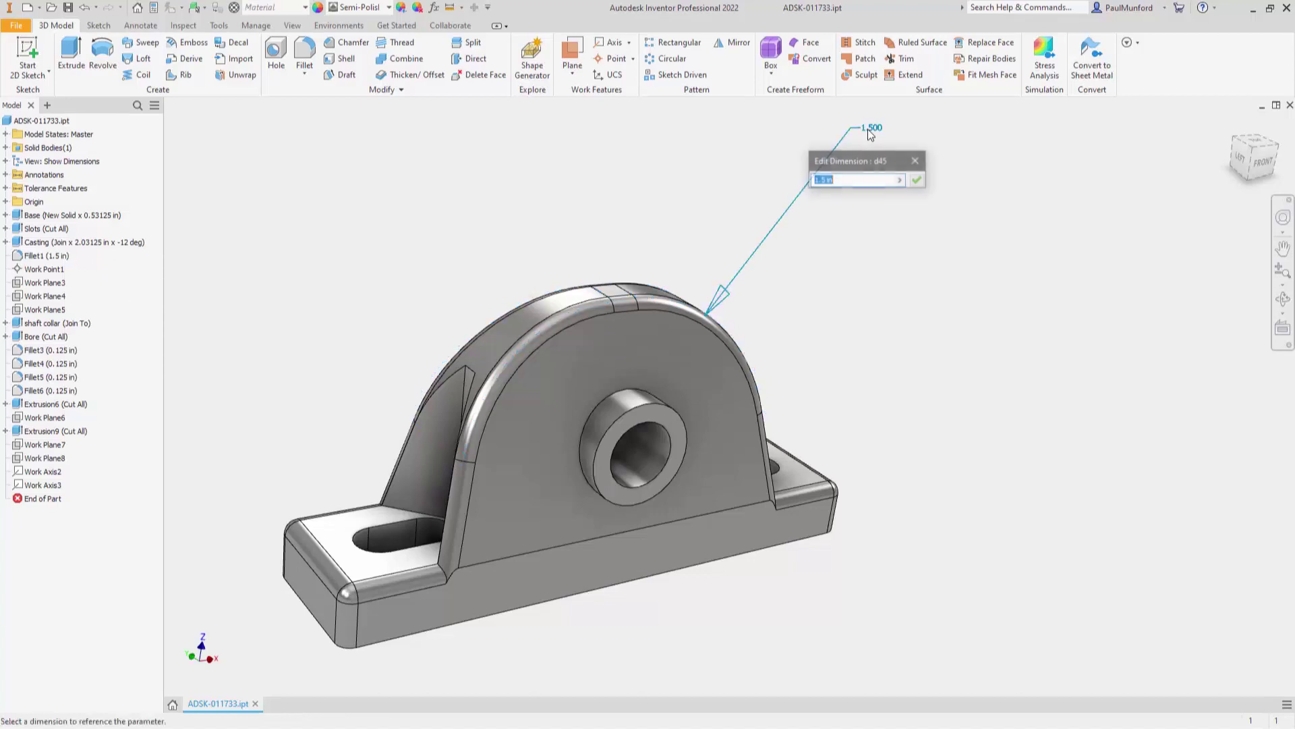
text(1)
key(Return)
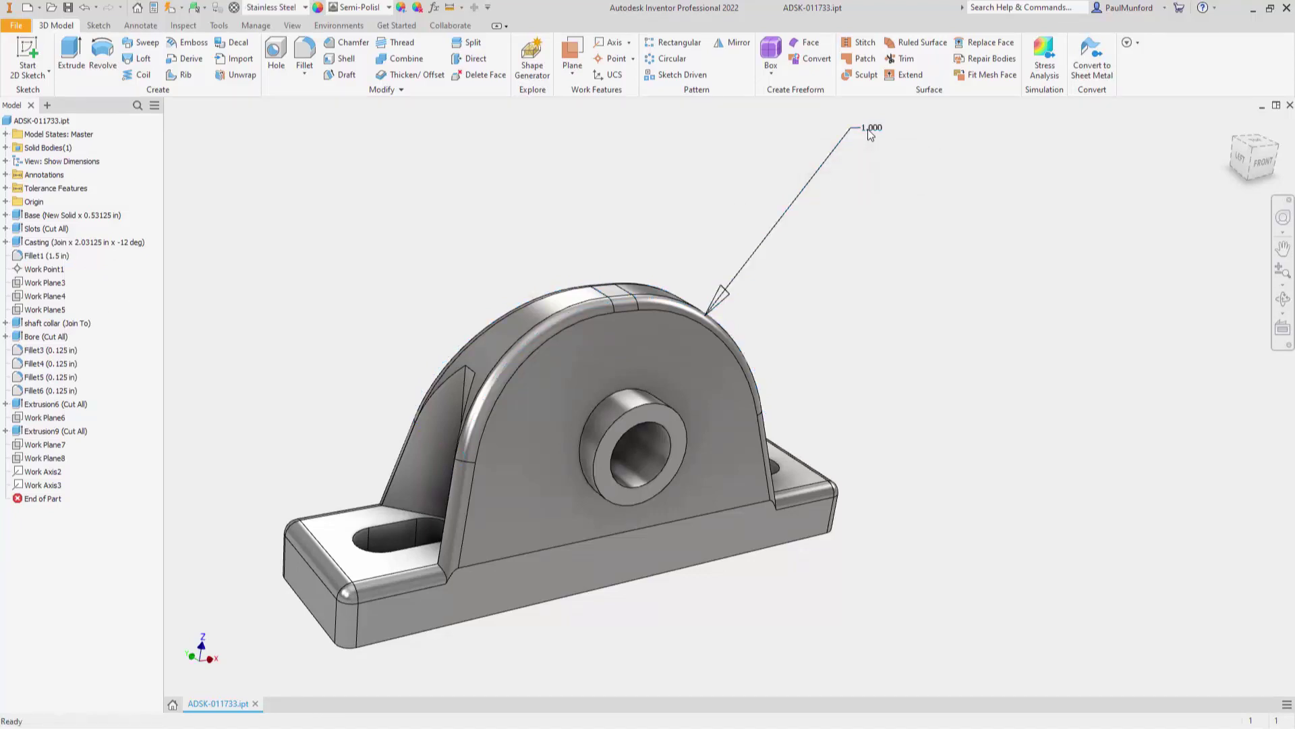
right_click(868, 128)
click(869, 193)
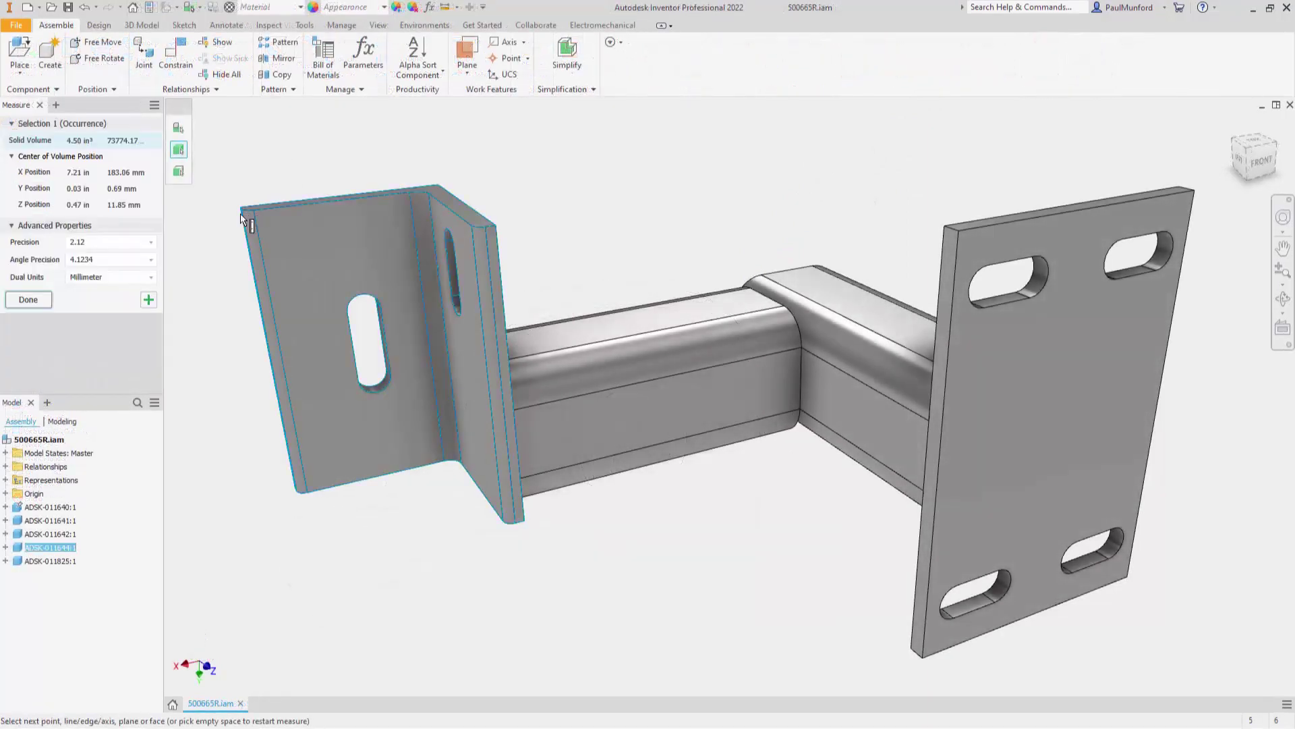
Measure from the bracket slot centre to the lower plate slot centre and expand the X/Y/Z deltas
click(182, 193)
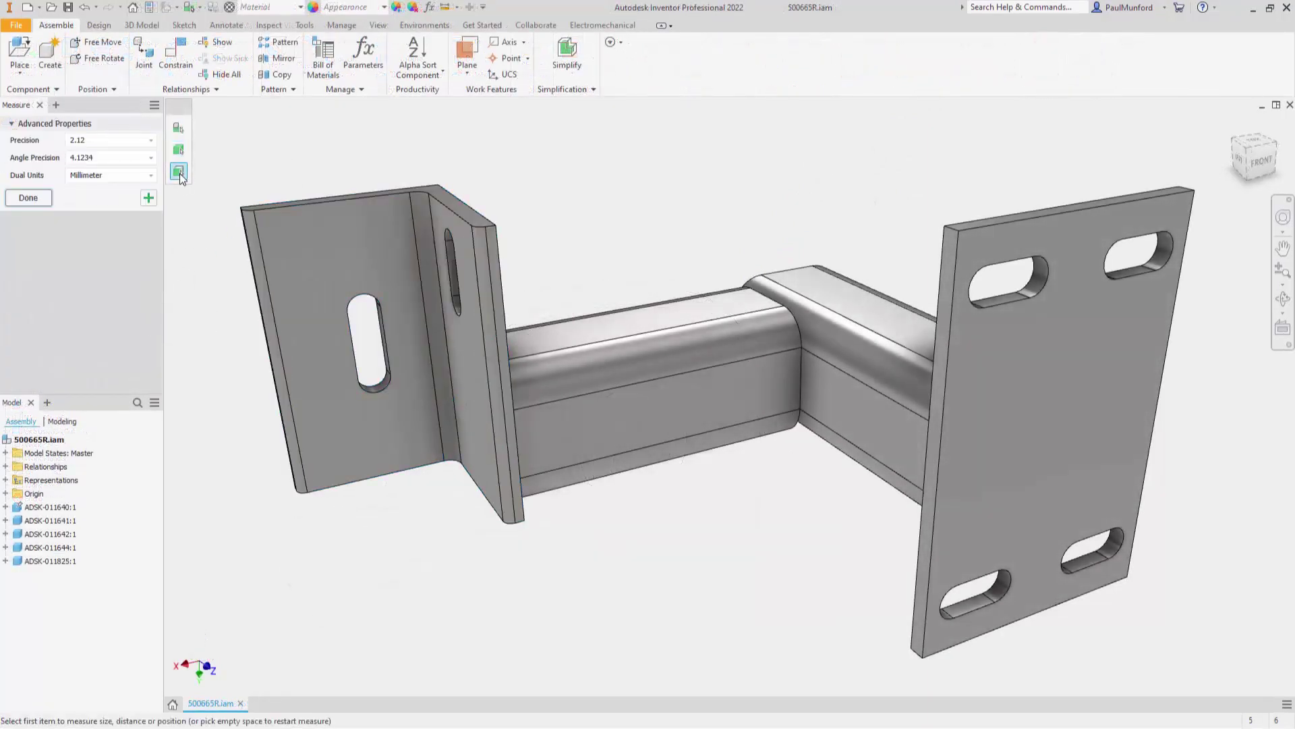
click(360, 447)
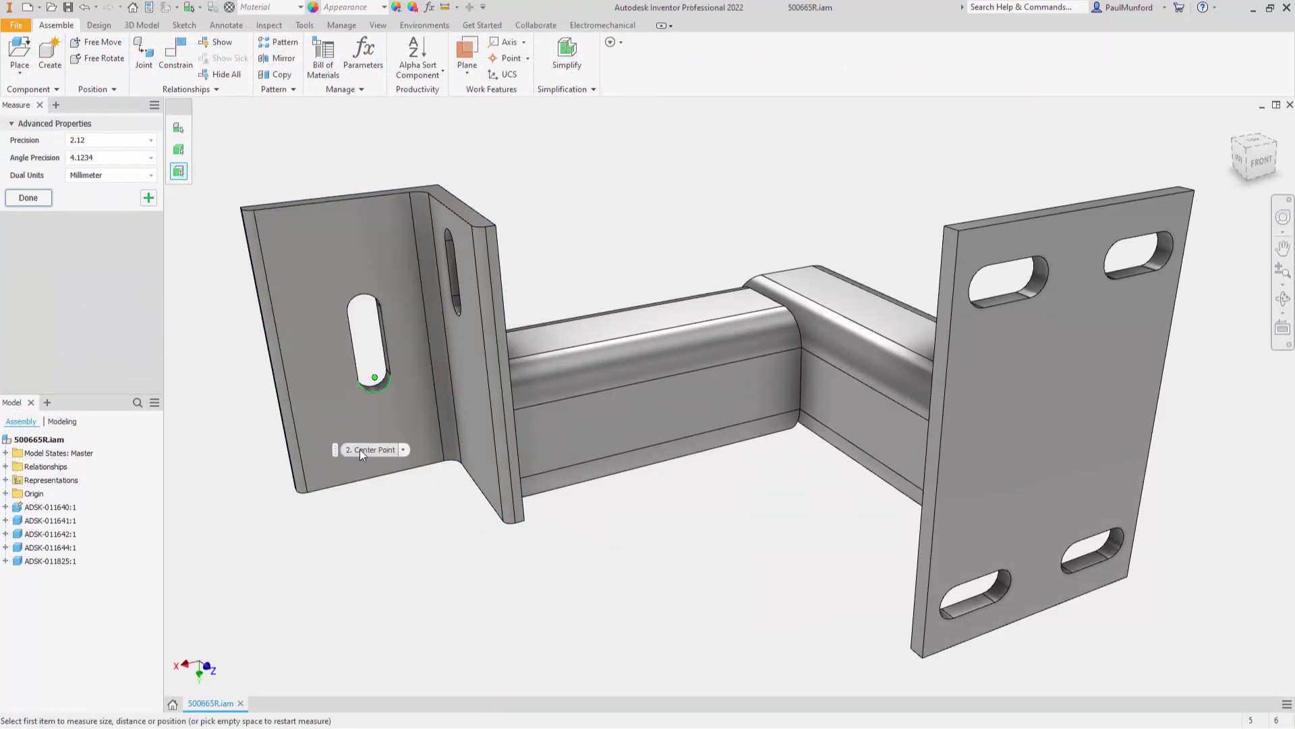
click(945, 615)
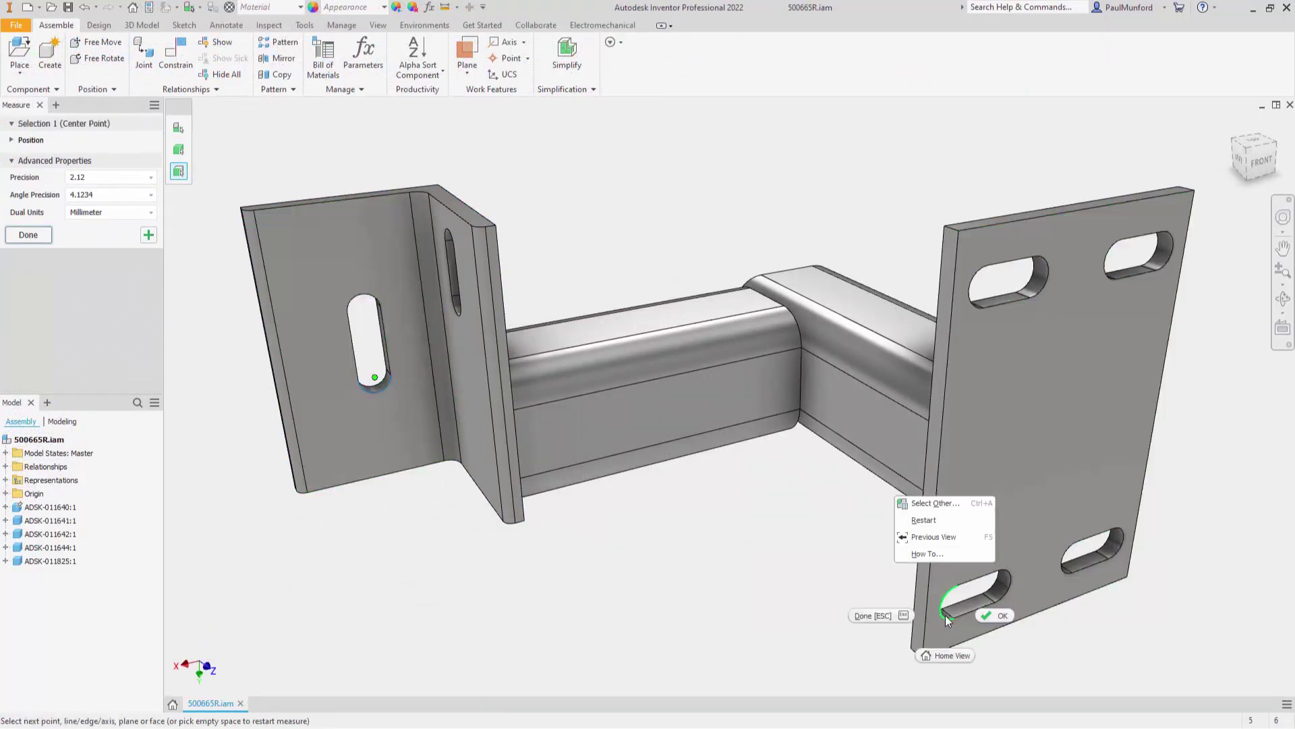
click(943, 505)
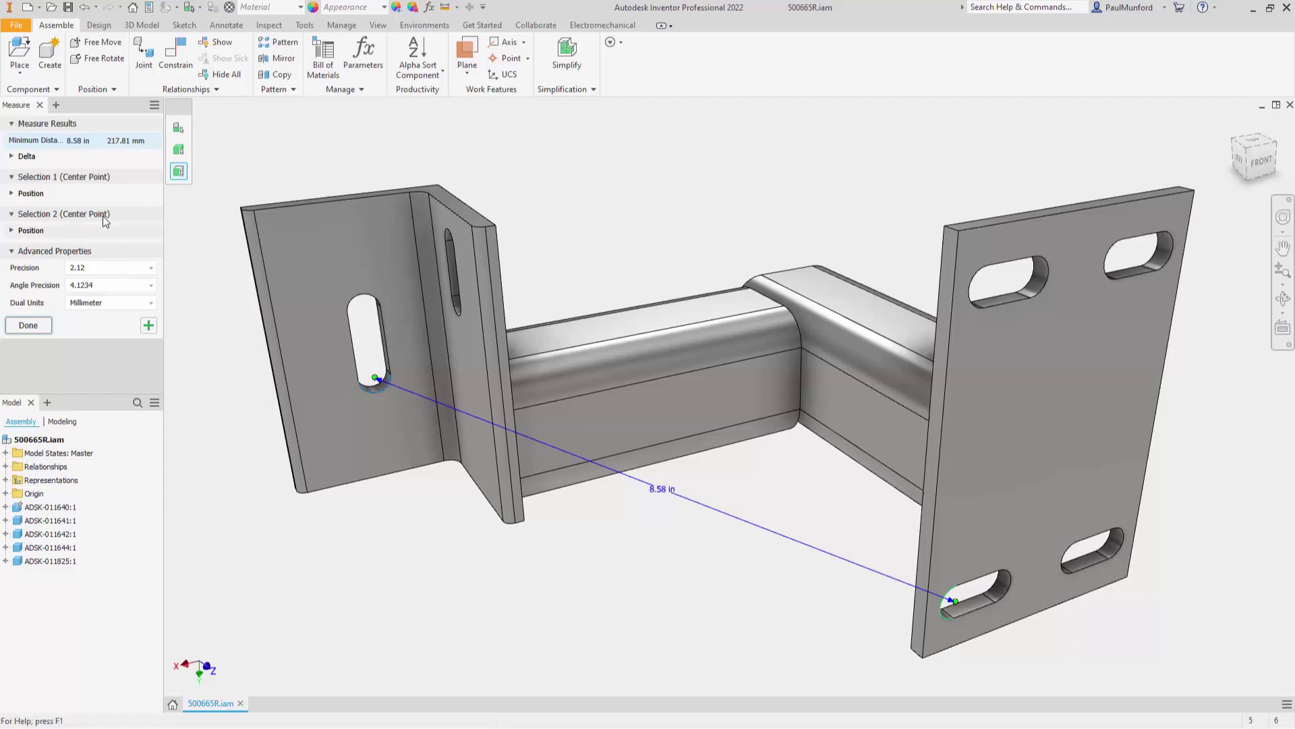
click(12, 156)
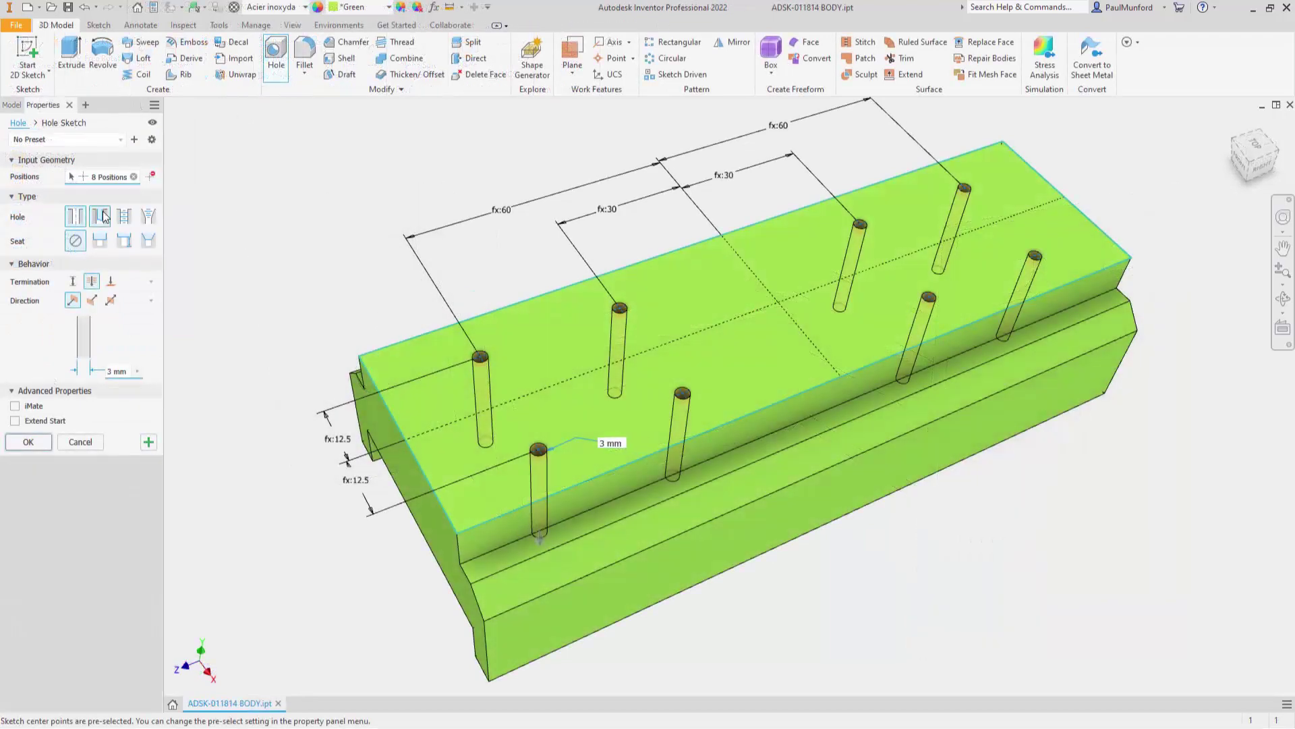
Make the holes counterbored clearance holes using the ISO fastener standard
click(100, 216)
click(100, 240)
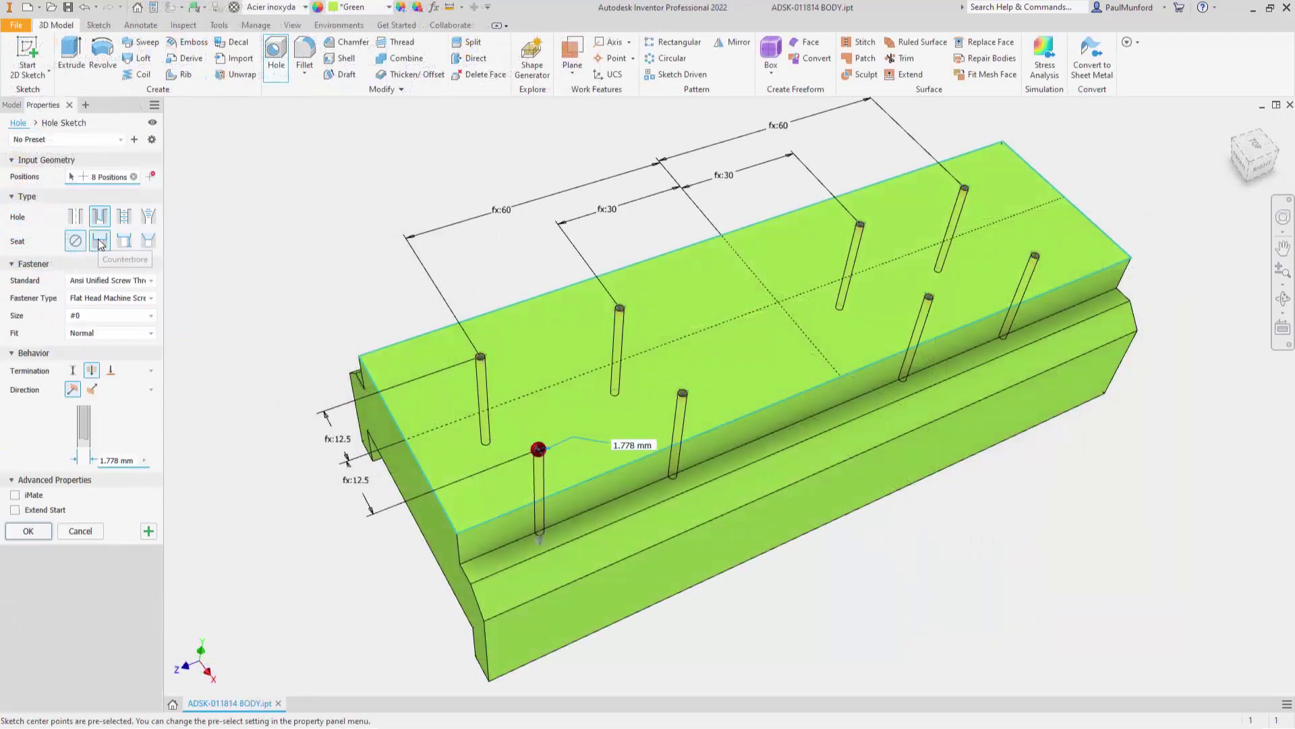
click(114, 280)
key(Down)
key(Down)
key(Down)
key(Down)
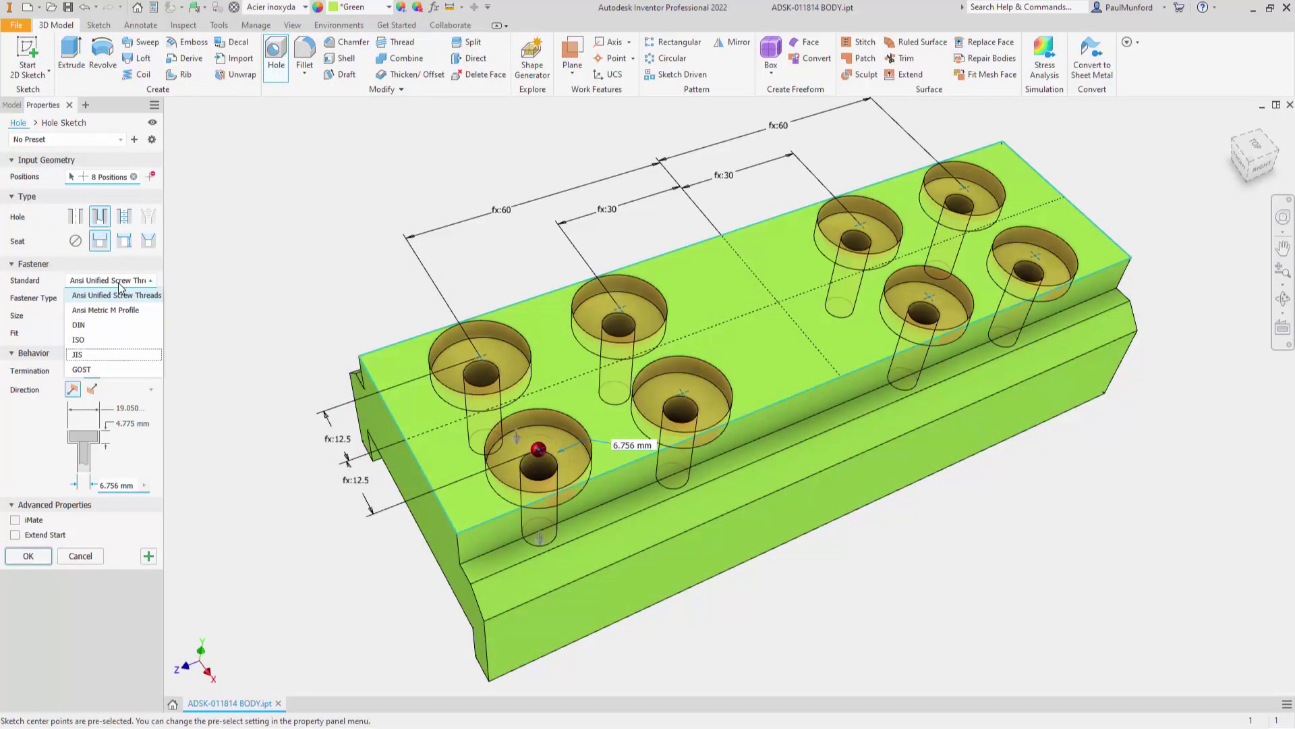
key(Down)
key(Up)
key(Up)
key(Return)
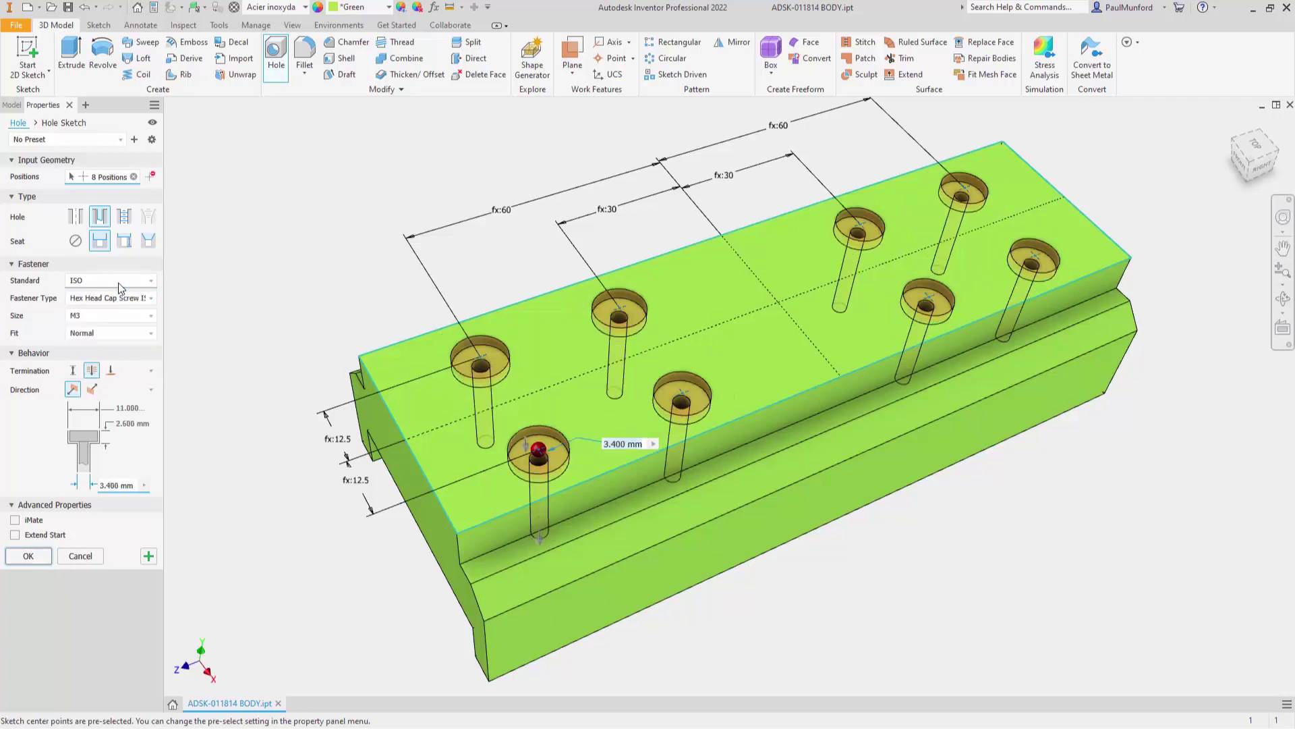
Apply the Tapped Hole_Countersink_ISO preset for M10x1.5 countersunk holes 15 mm deep
click(130, 406)
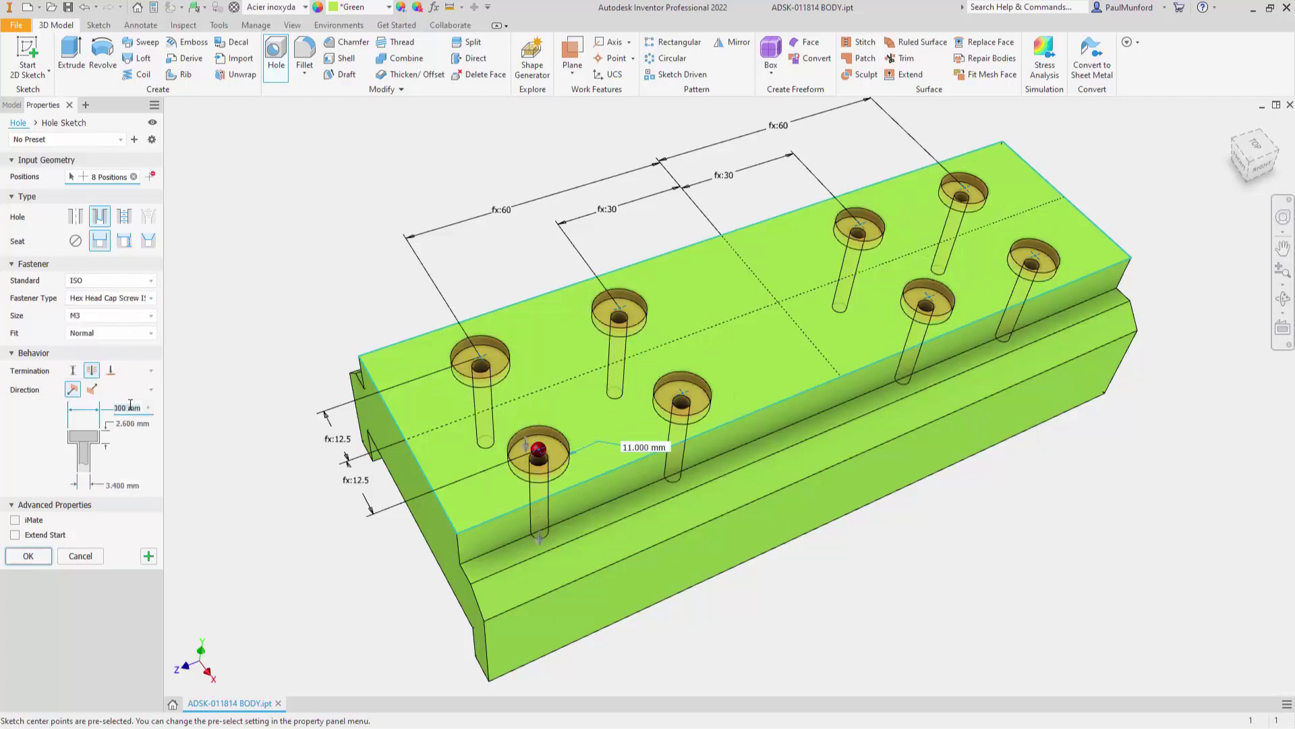
text(2.5)
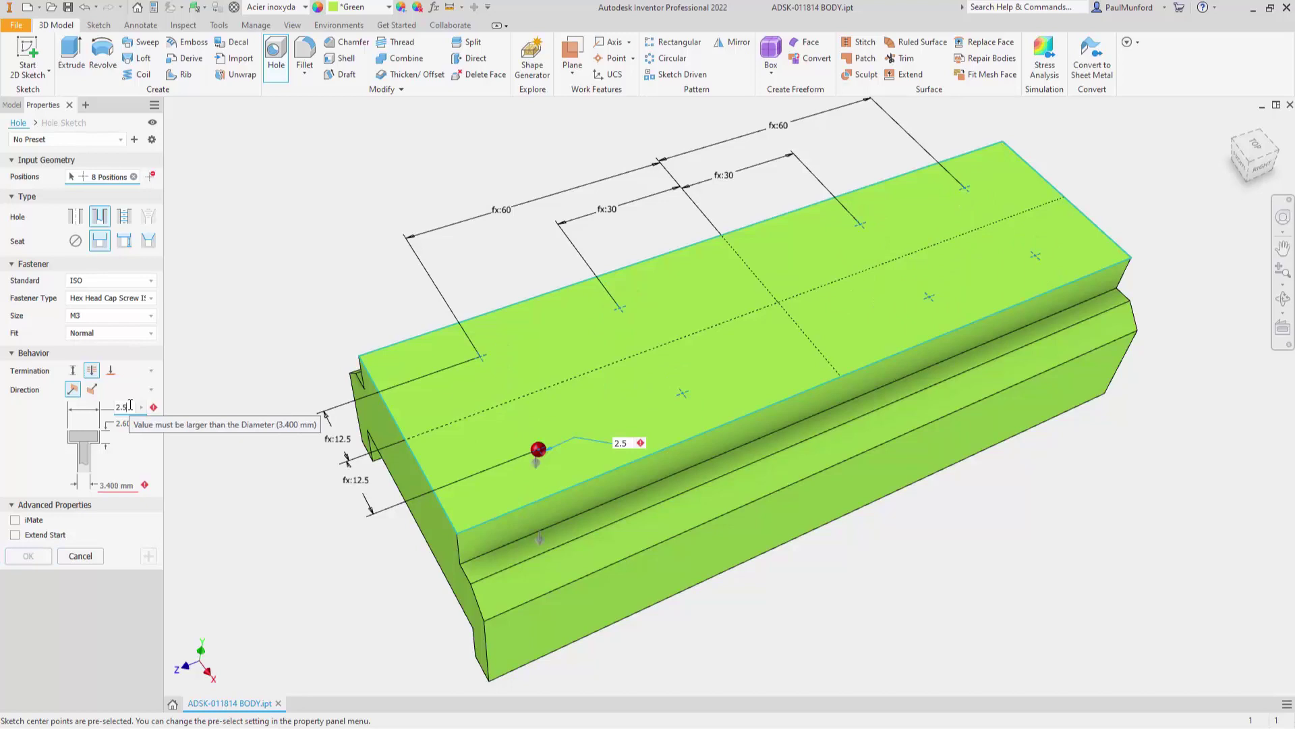
key(BackSpace)
key(BackSpace)
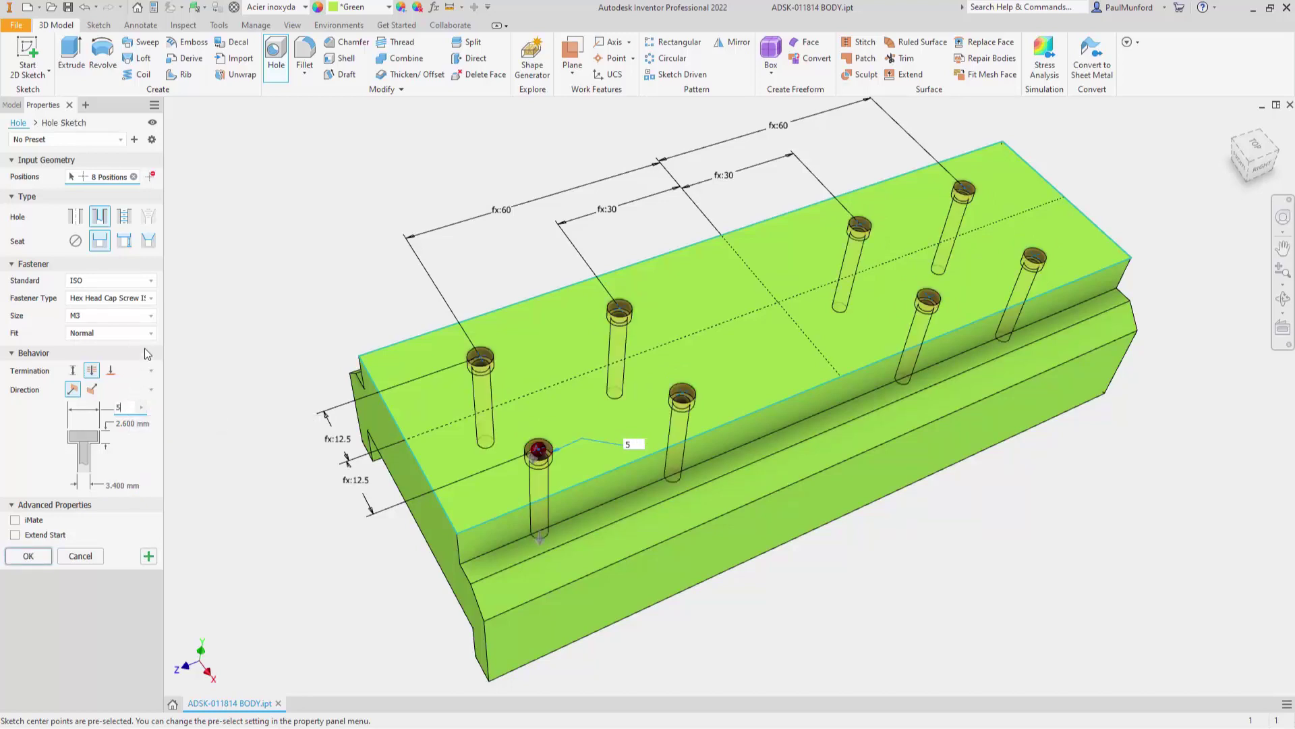
click(127, 138)
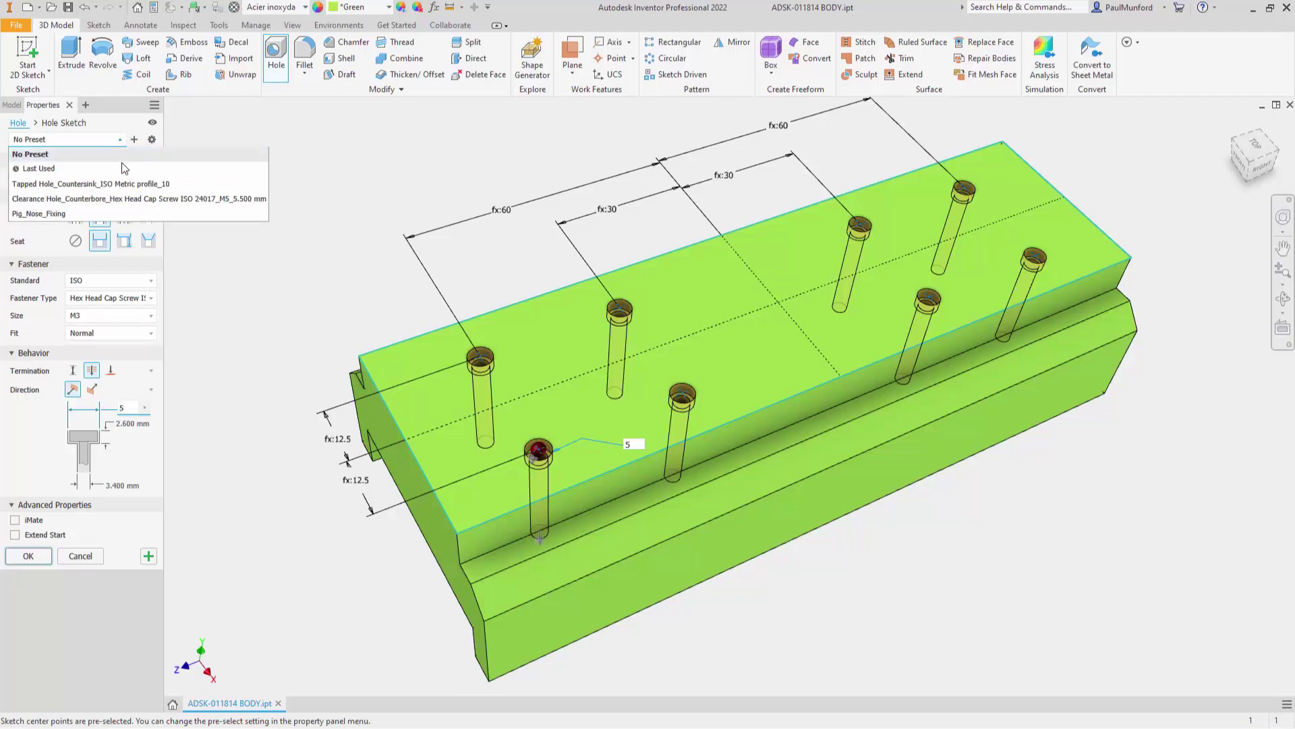
click(116, 185)
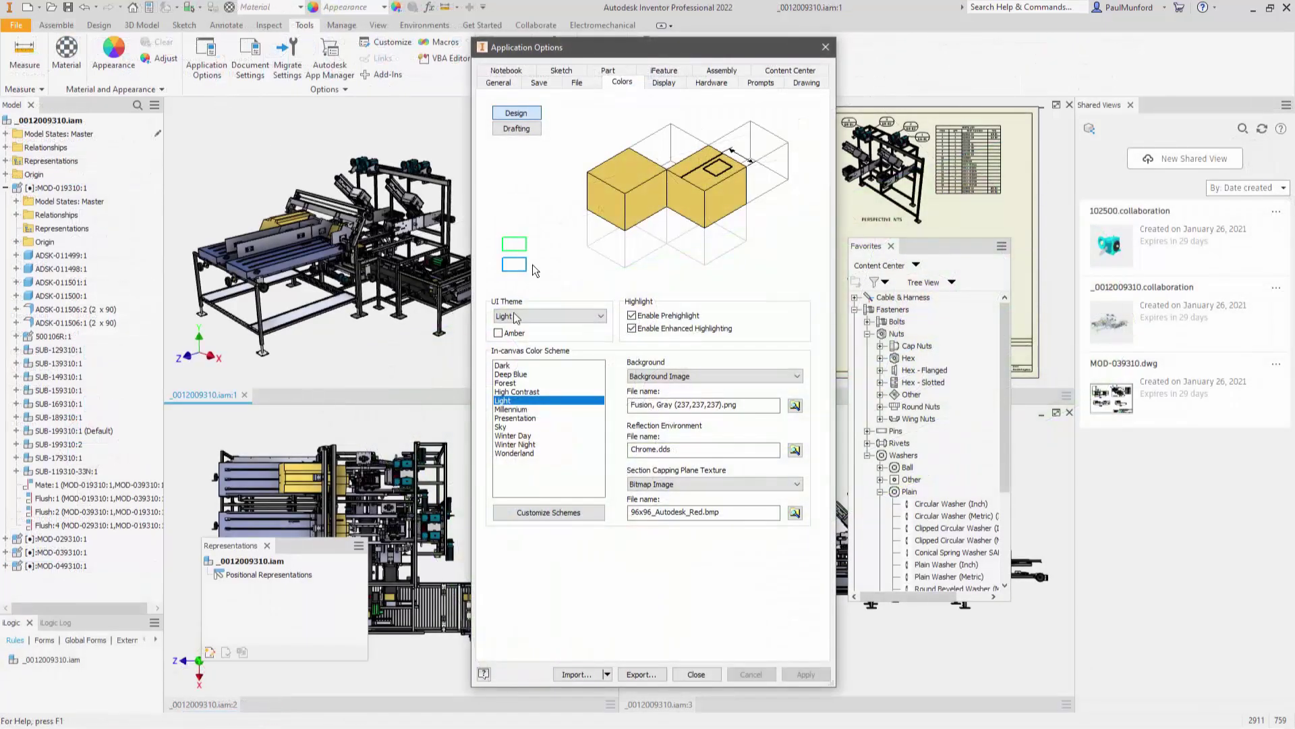
Set the Inventor UI theme to Dark in Application Options
click(516, 318)
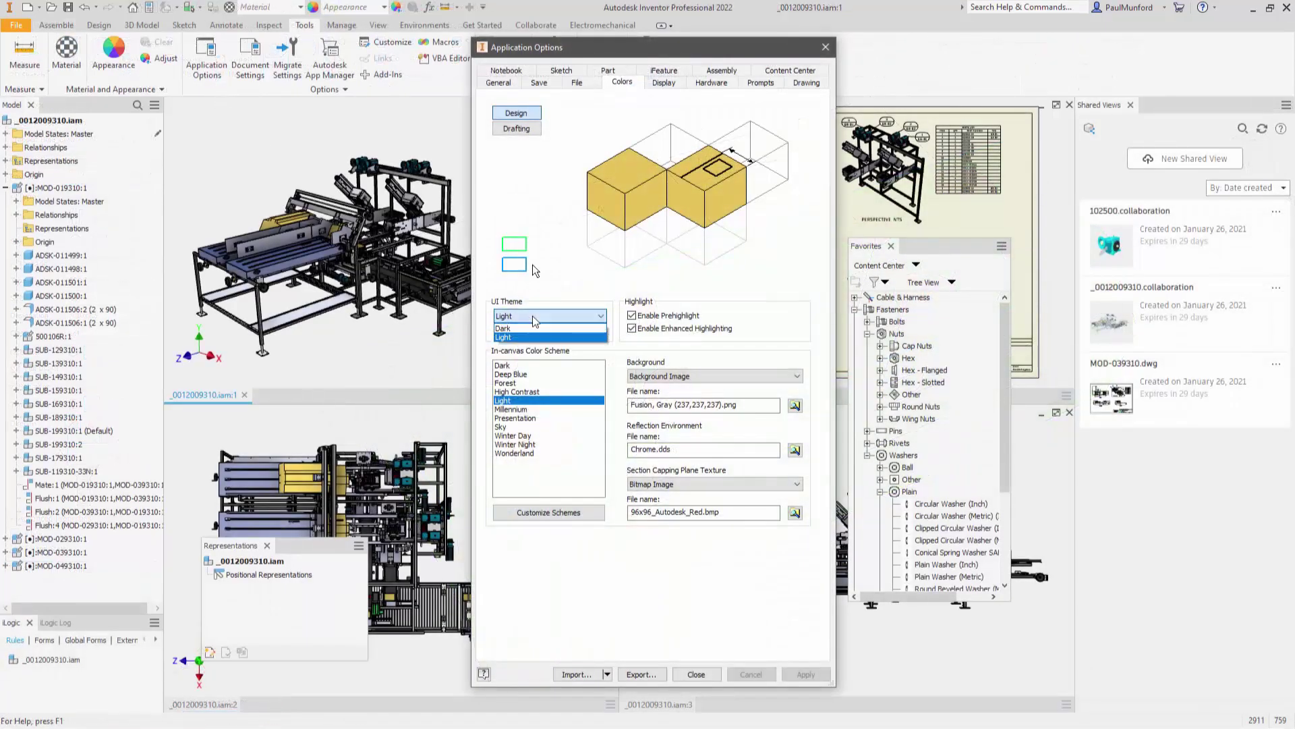
click(516, 336)
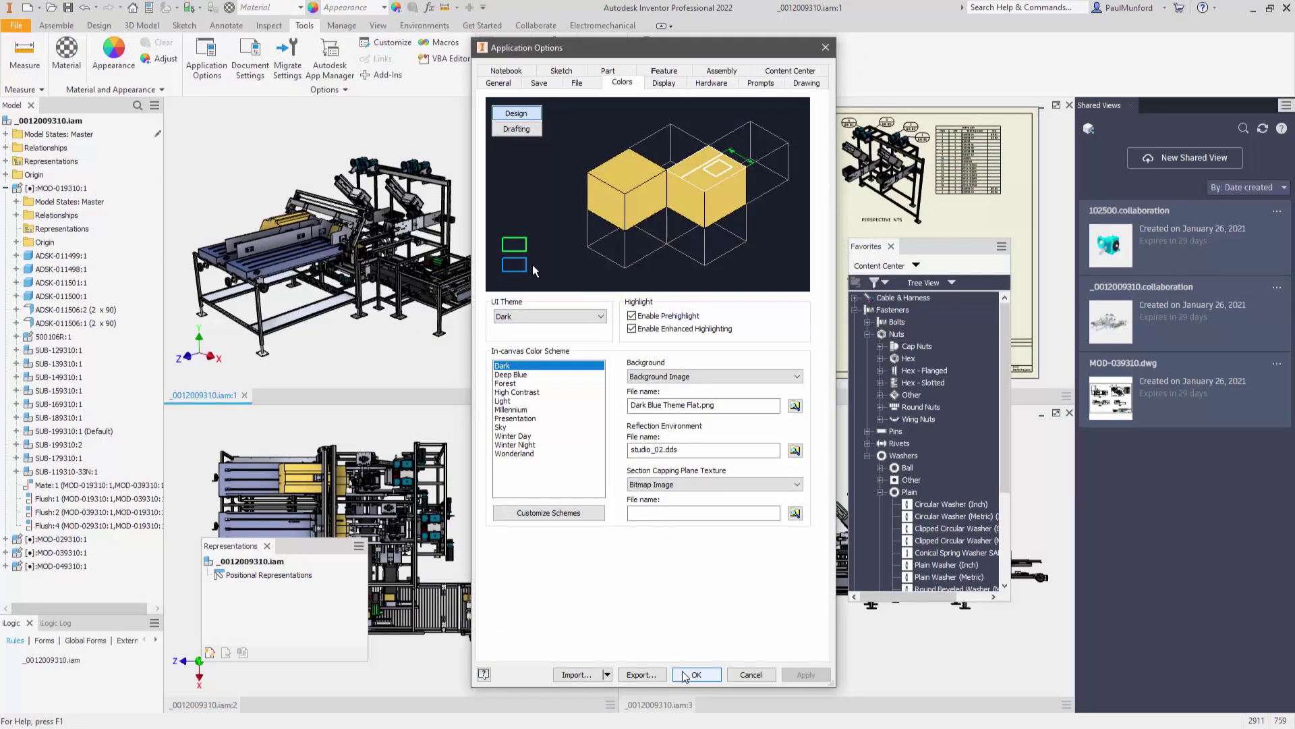
click(695, 675)
Reset the user interface layout to its default and confirm
click(378, 25)
click(678, 75)
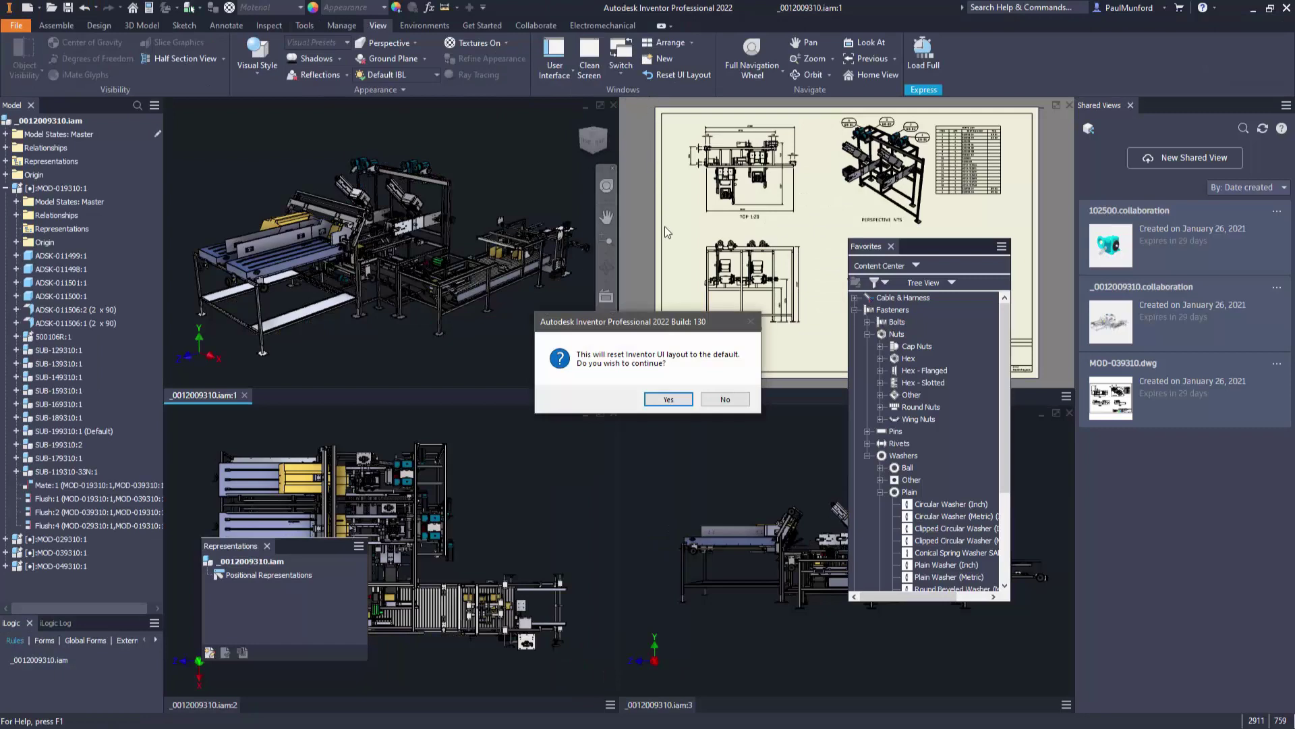
click(667, 400)
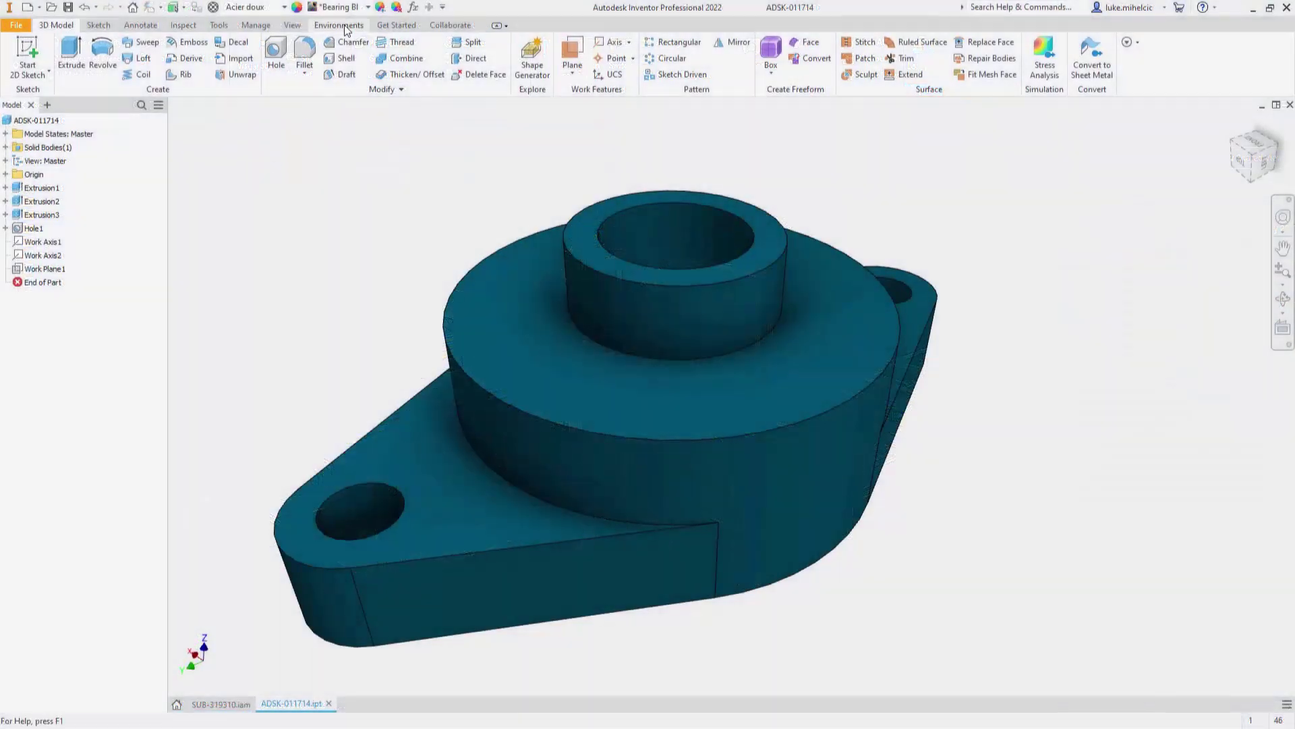
Send part ADSK-011714 to Fusion 360 as a new file in the Inventor 2022 Launch project
click(346, 29)
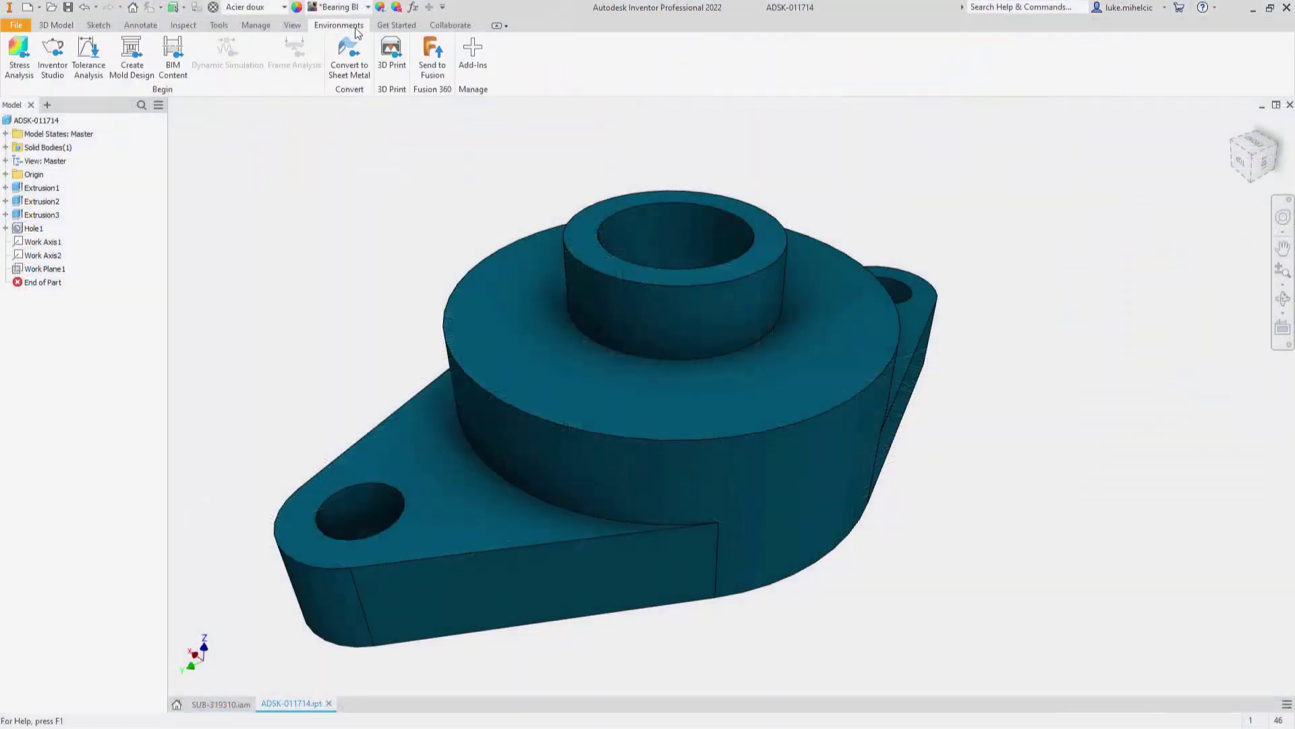
click(436, 54)
click(1208, 696)
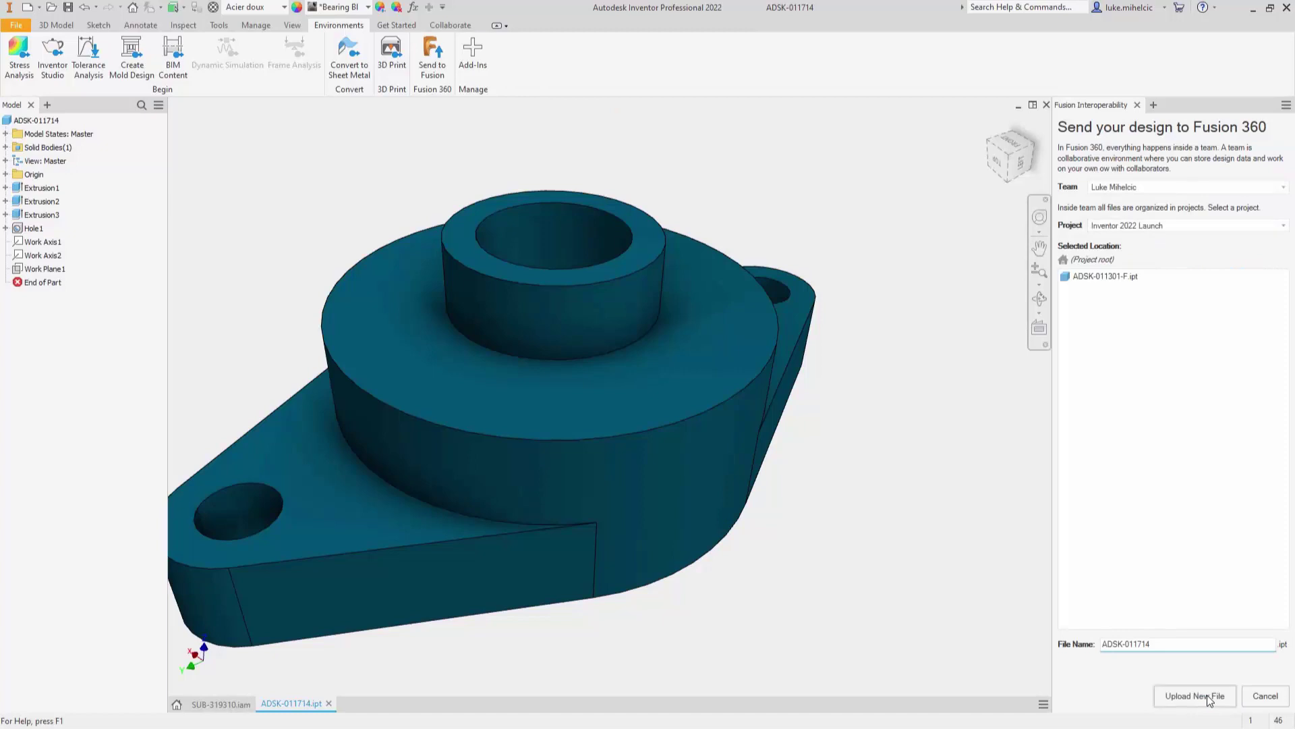
click(1207, 695)
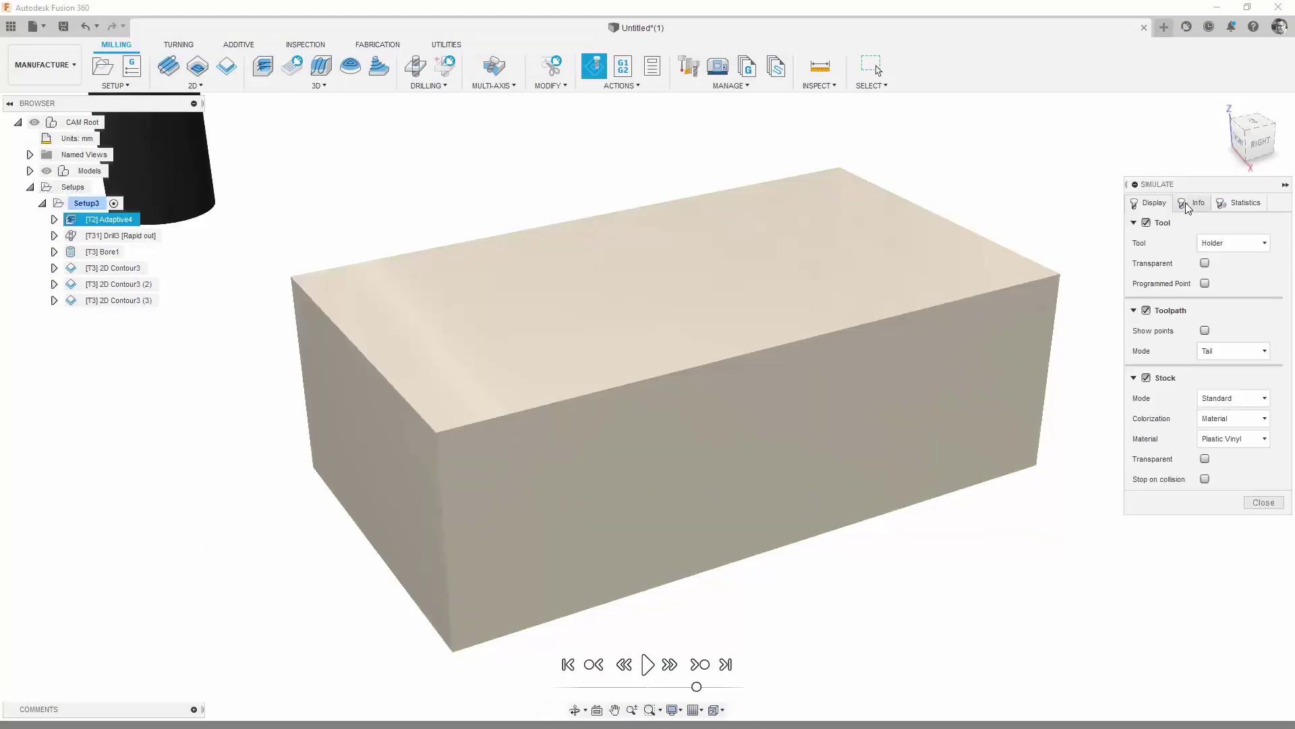
Show the simulation Info details and play the machining simulation from Adaptive4 clearing
click(1188, 205)
click(648, 665)
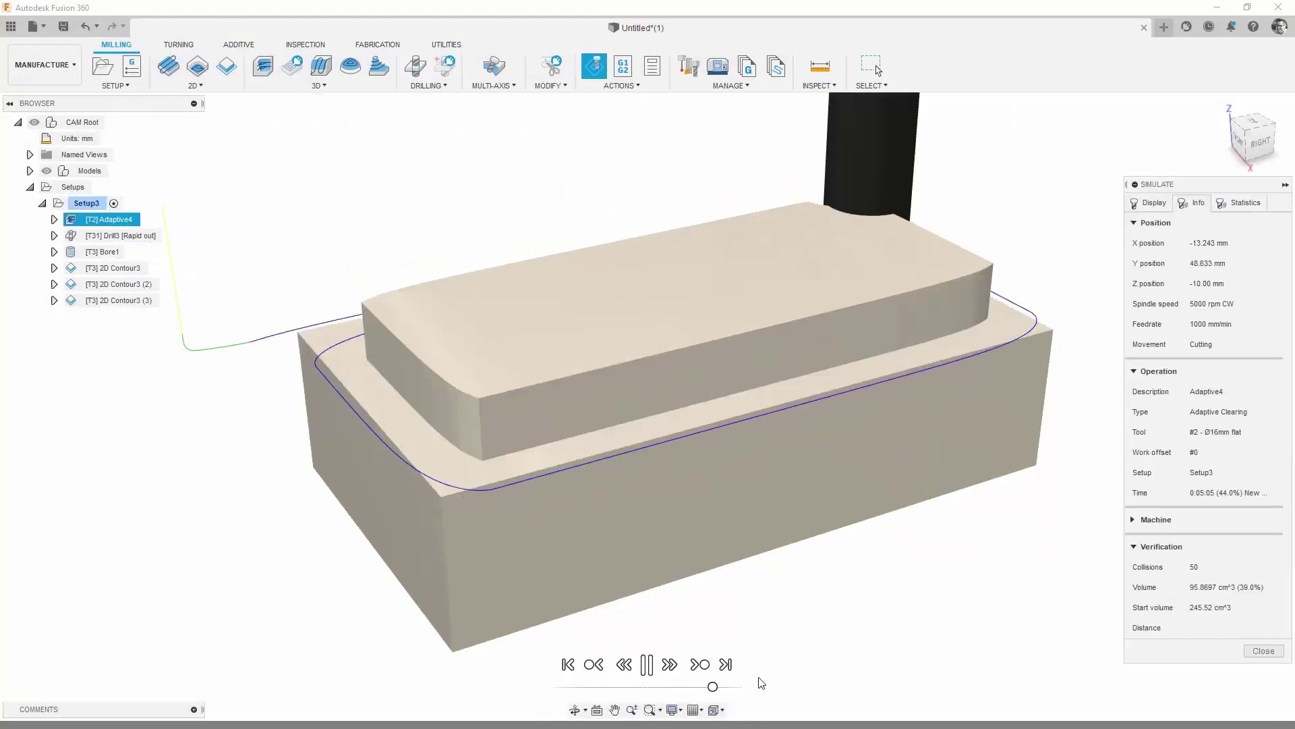